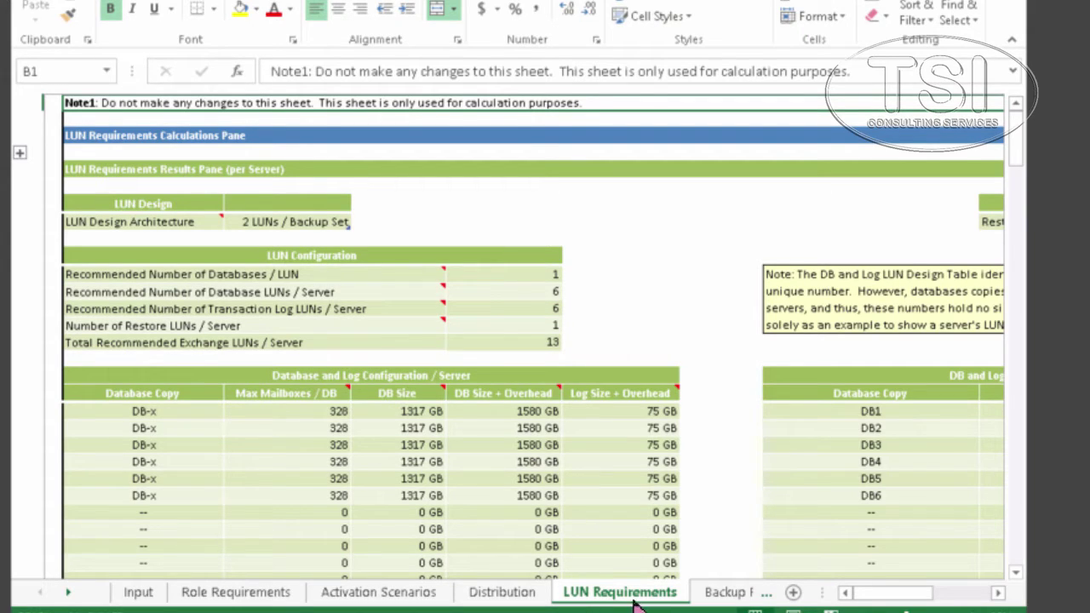
- Review the calculator's Backup Requirements and Replication Requirements sheets, including the peak replication throughput and network link suitability tables
left_click(723, 592)
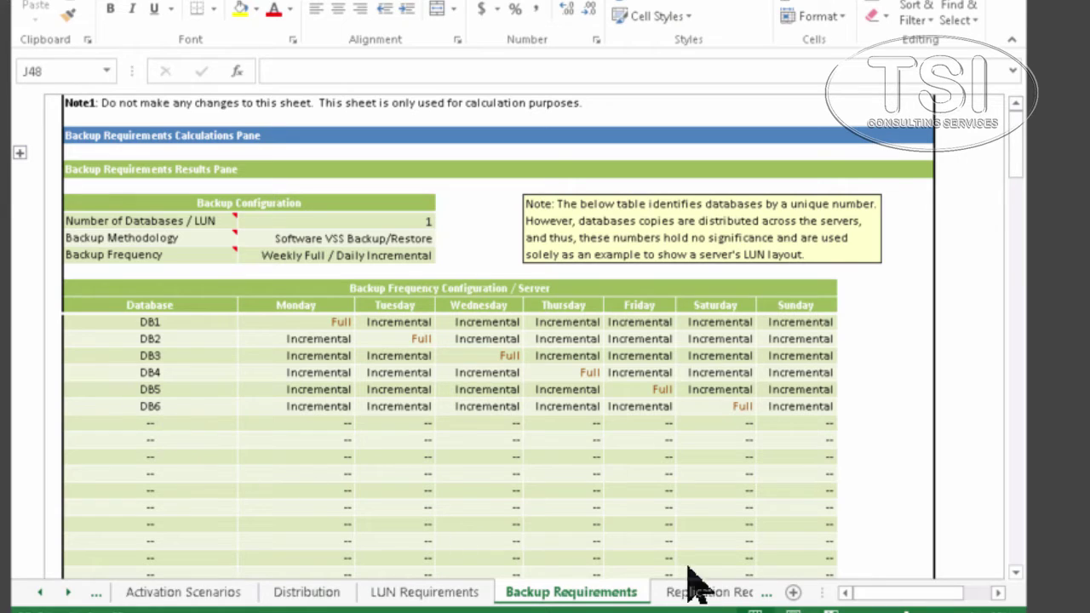
left_click(711, 592)
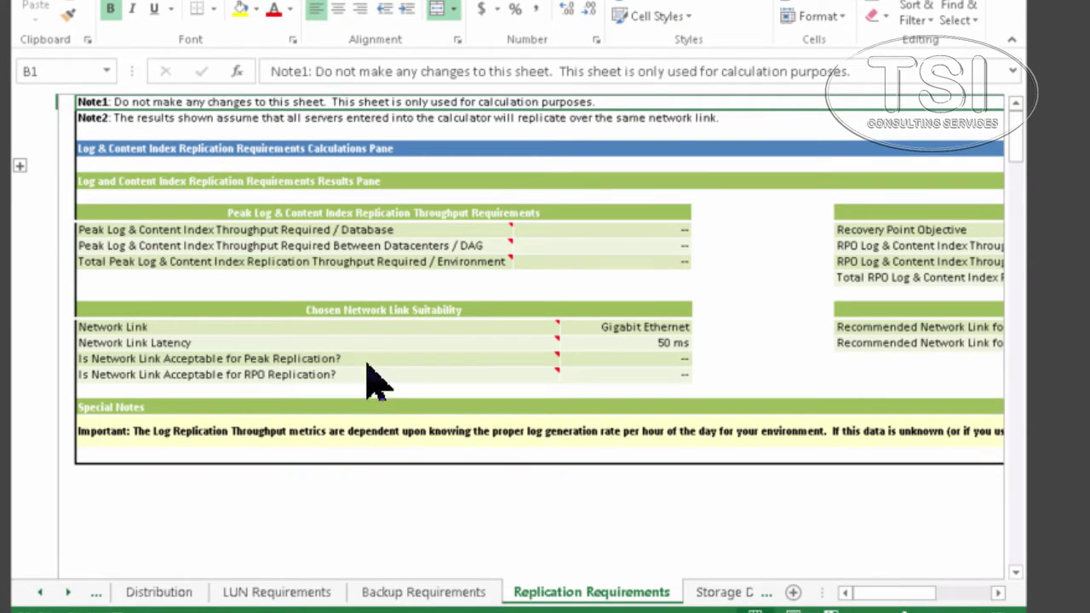
mouse_move(324, 325)
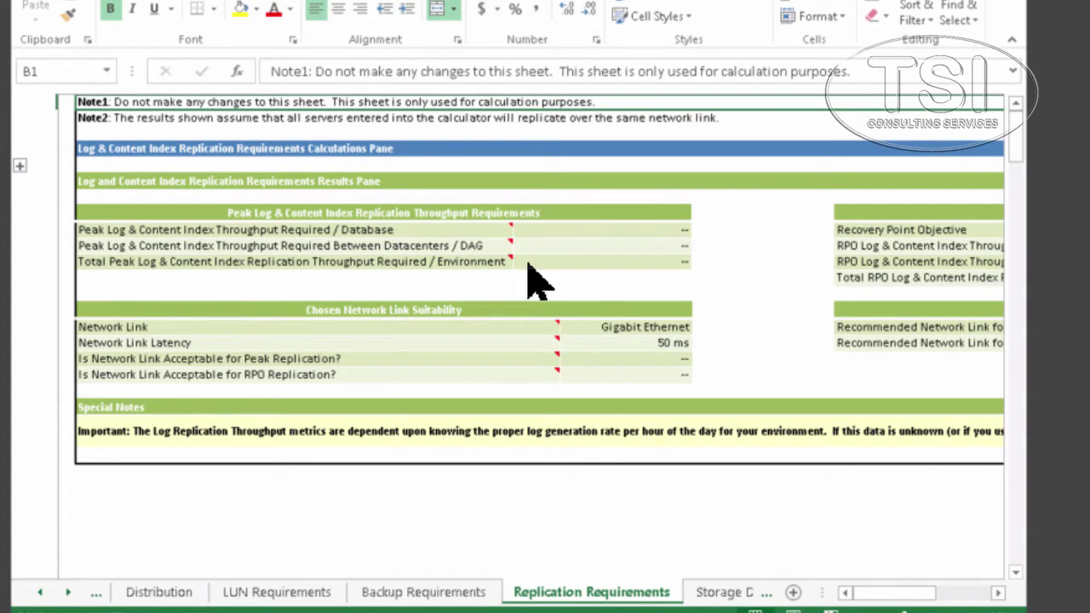
mouse_move(366, 341)
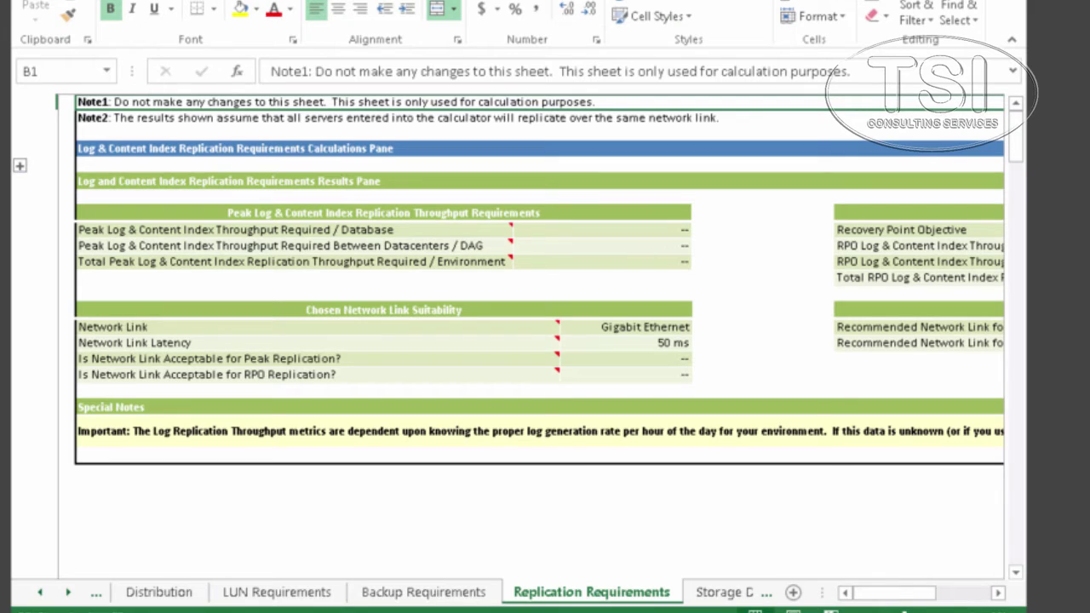
- Review the RAID configuration input factors on the calculator's Storage Design sheet
left_click(711, 593)
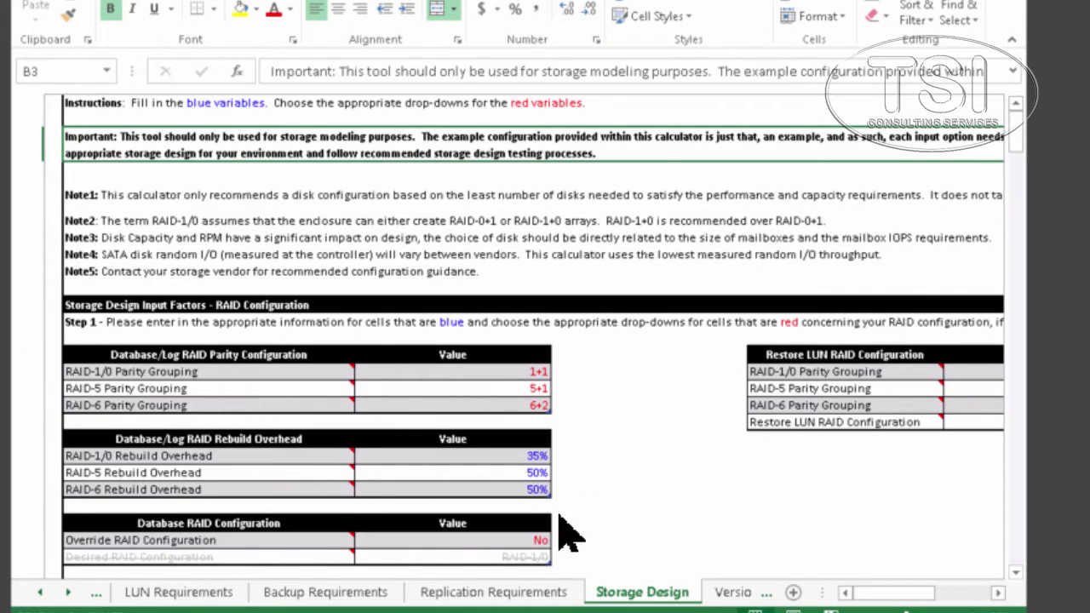
scroll(569, 524, "down", 2)
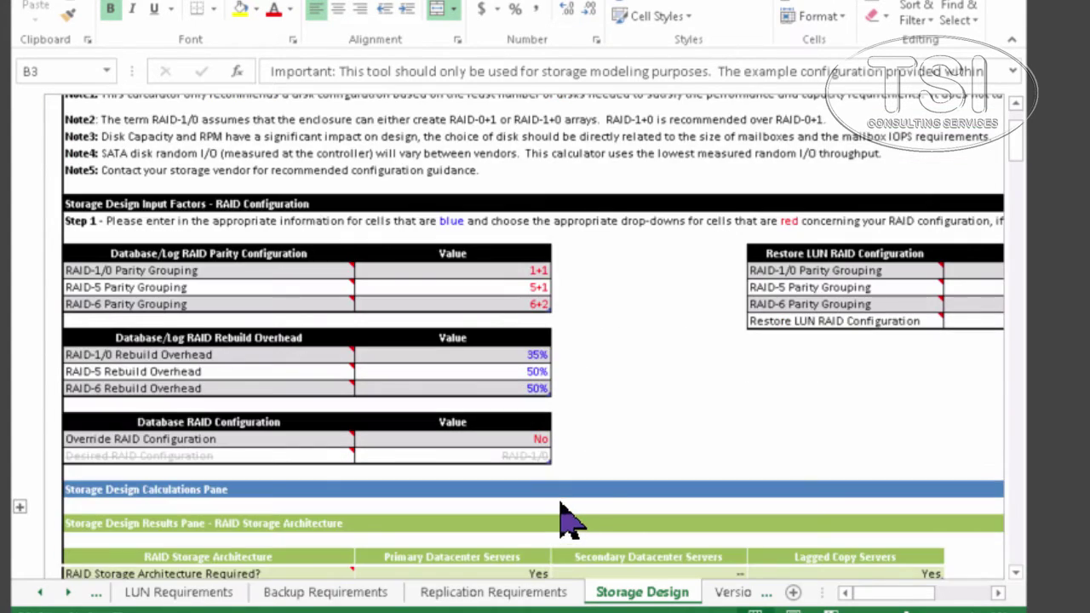
scroll(570, 520, "up", 2)
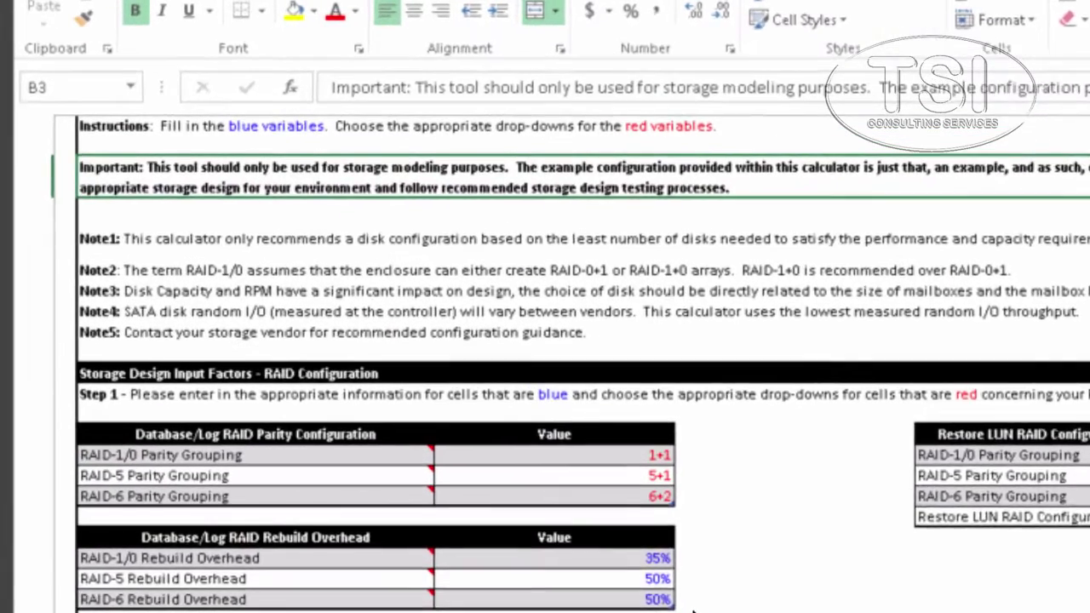
- Open CreateMBDatabases.ps1 from C:\Files for editing in File Explorer and read the script through to its end
key("super+e")
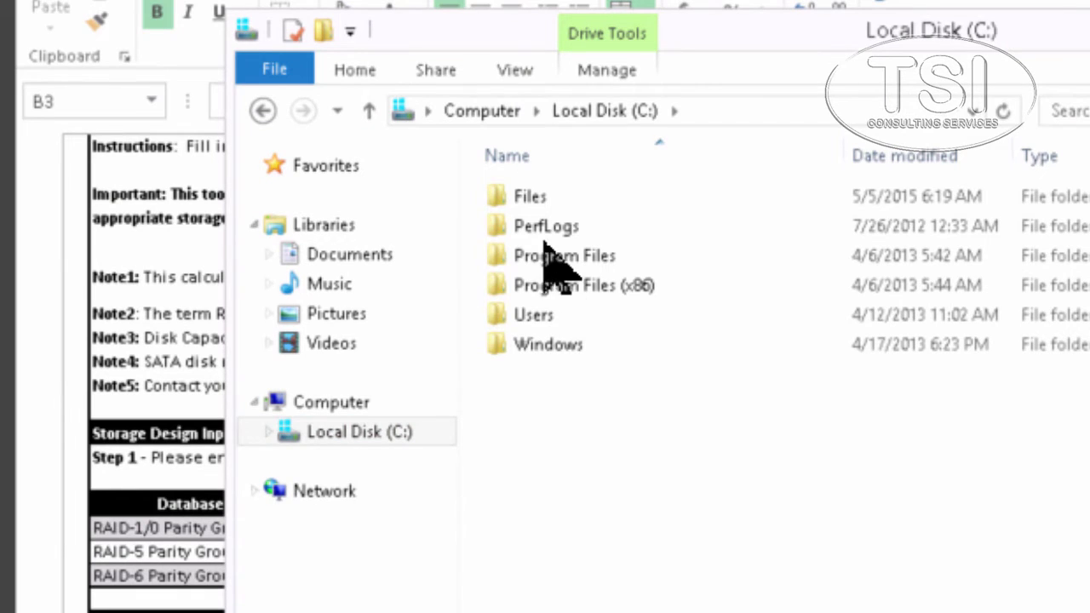
double_click(549, 204)
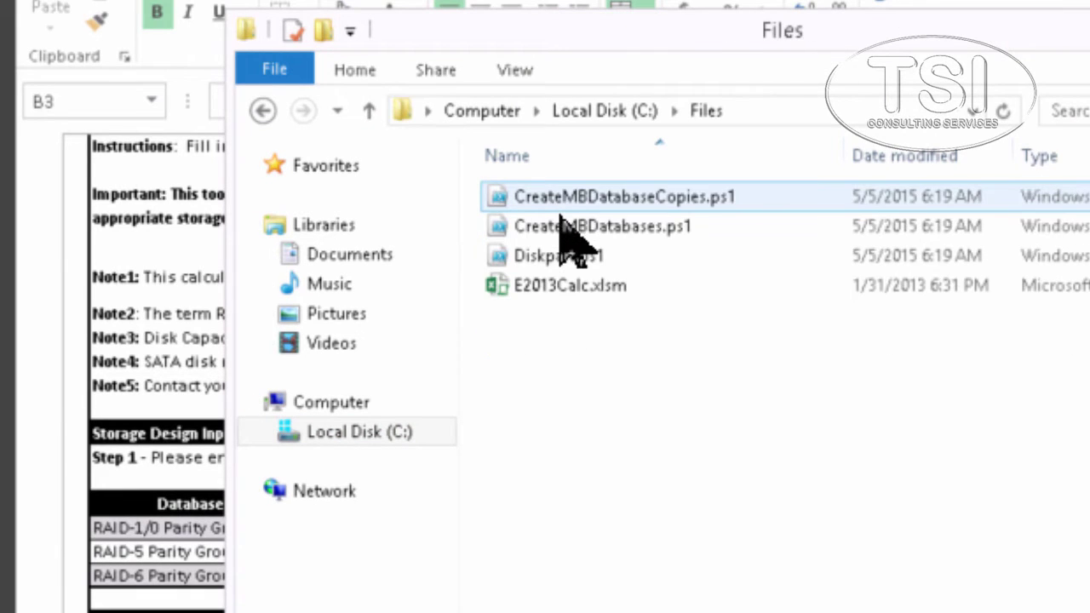
right_click(615, 228)
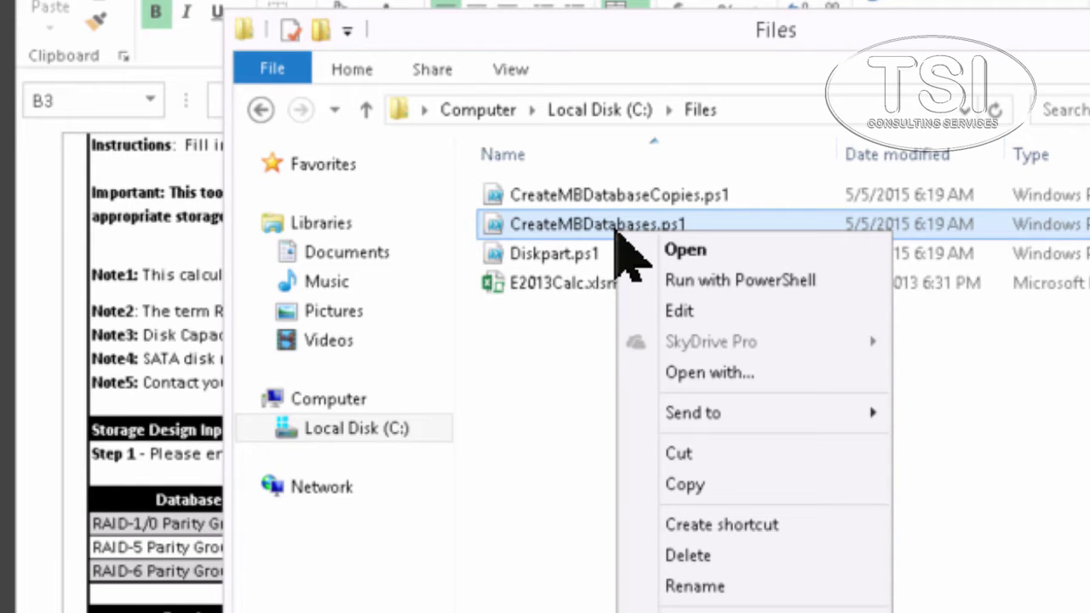
left_click(718, 314)
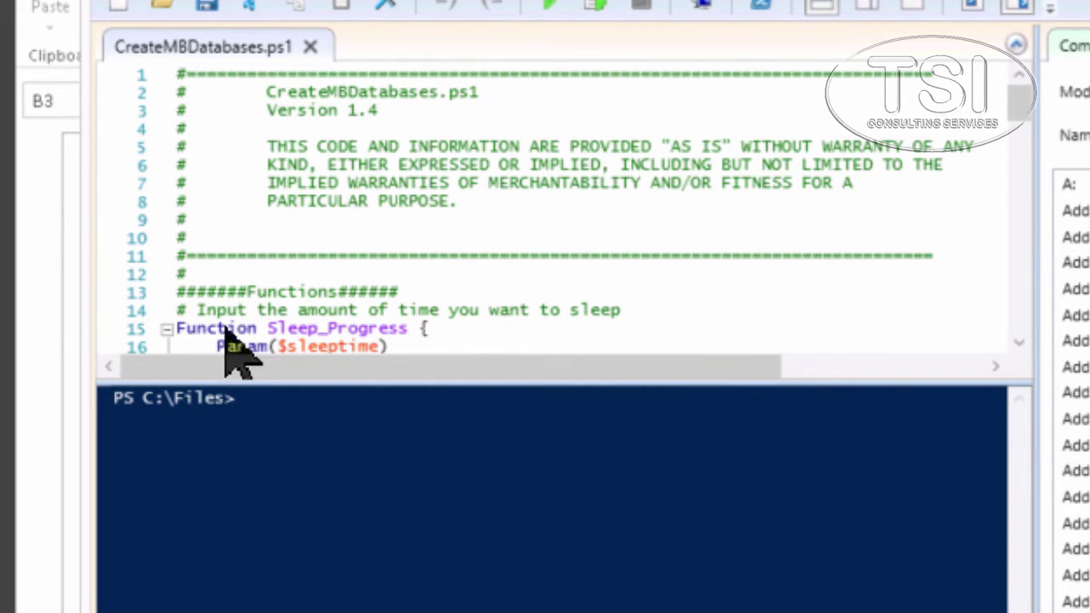
scroll(317, 298, "down", 6)
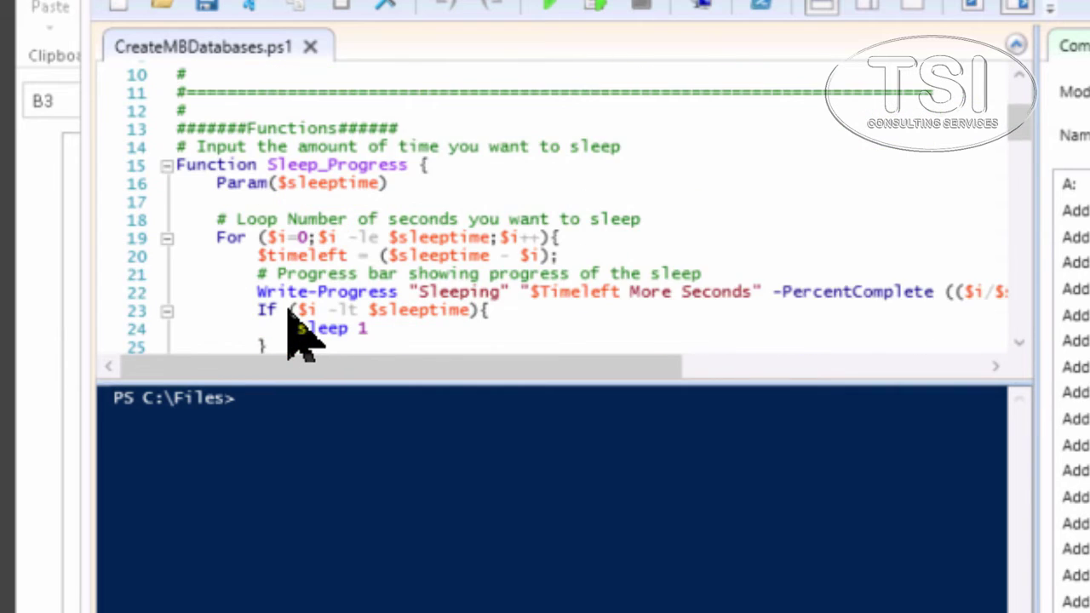
scroll(290, 312, "down", 8)
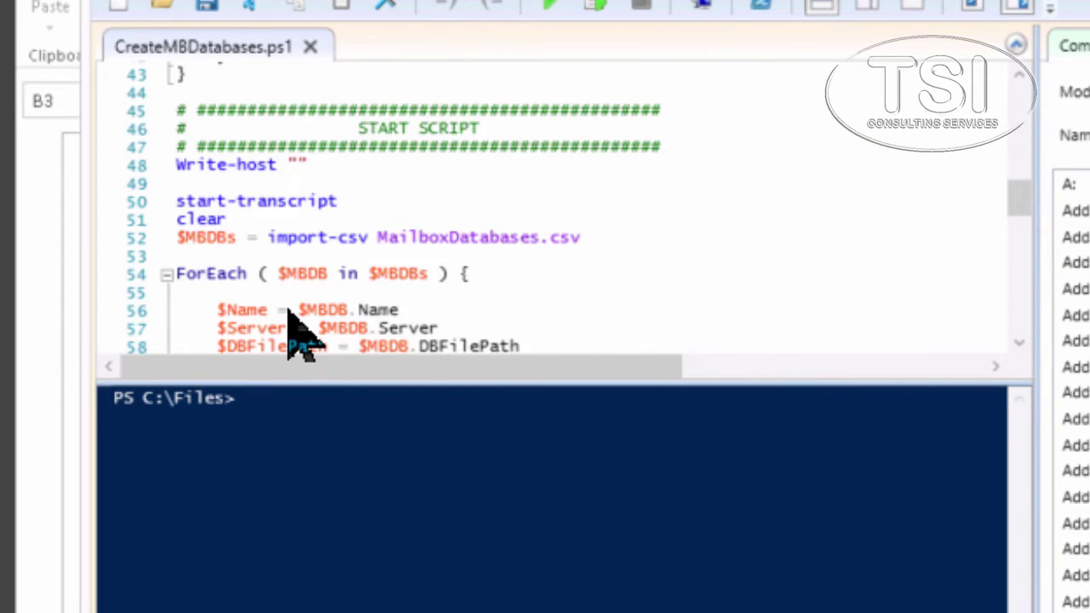
scroll(289, 309, "down", 13)
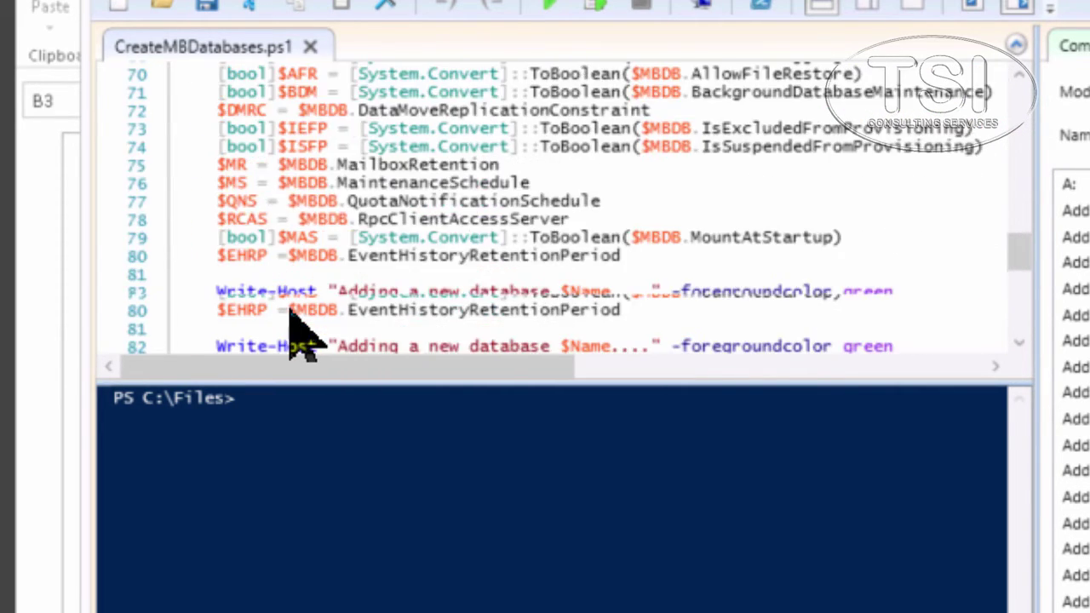
scroll(306, 334, "down", 3)
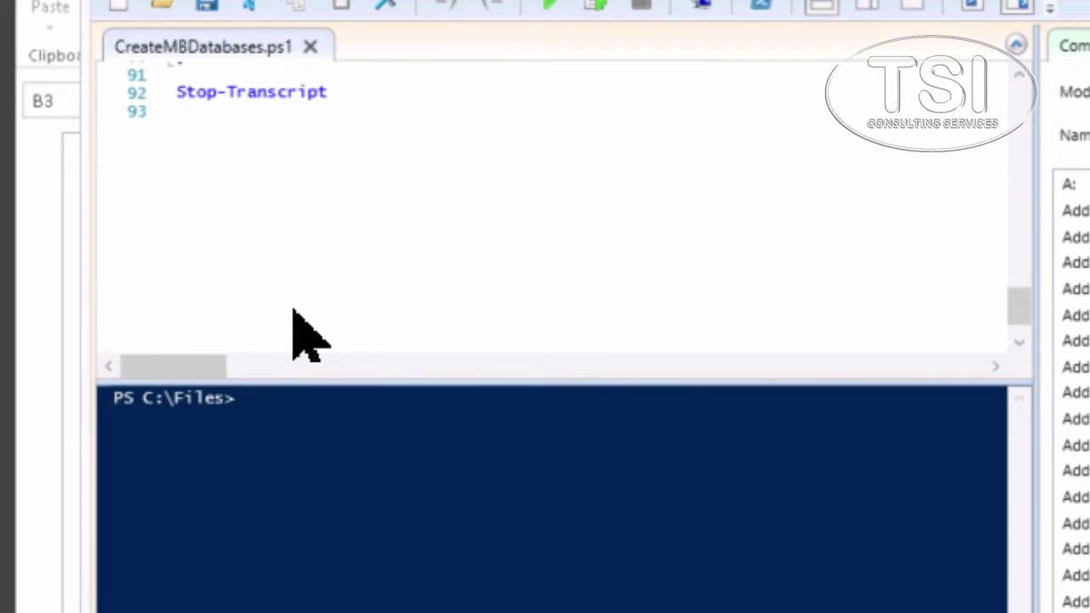
scroll(307, 334, "down", 1)
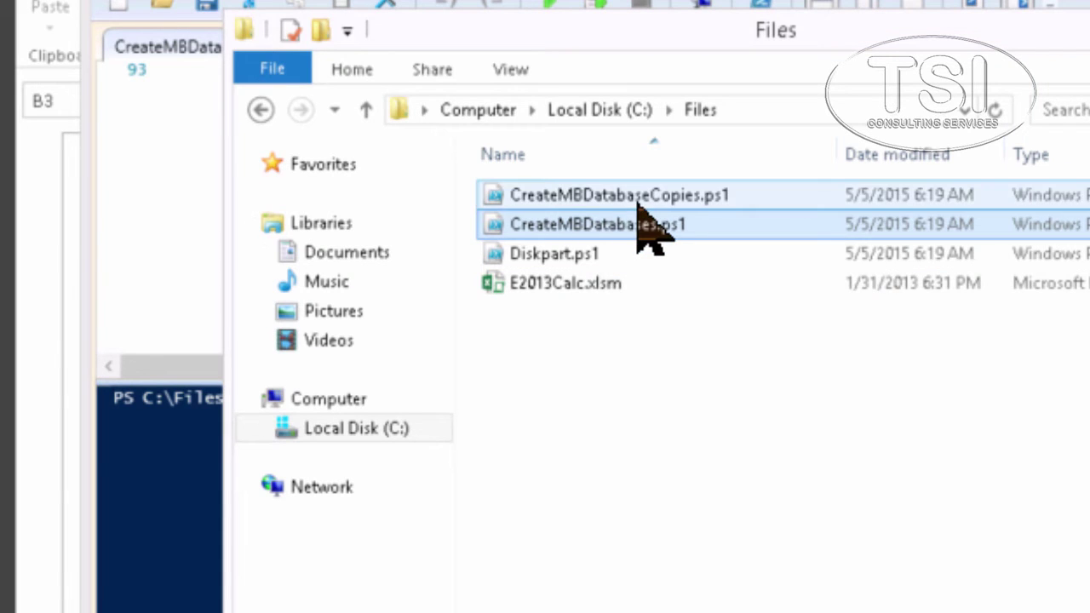
- Open CreateMBDatabaseCopies.ps1 from the Files folder for editing and read the script through to its end
right_click(639, 202)
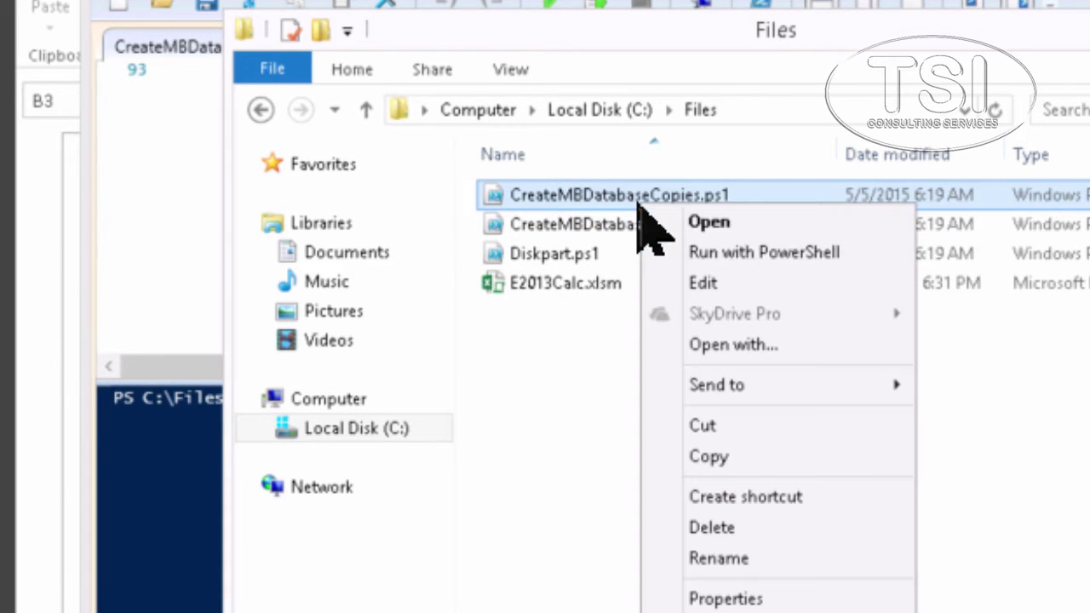
left_click(705, 284)
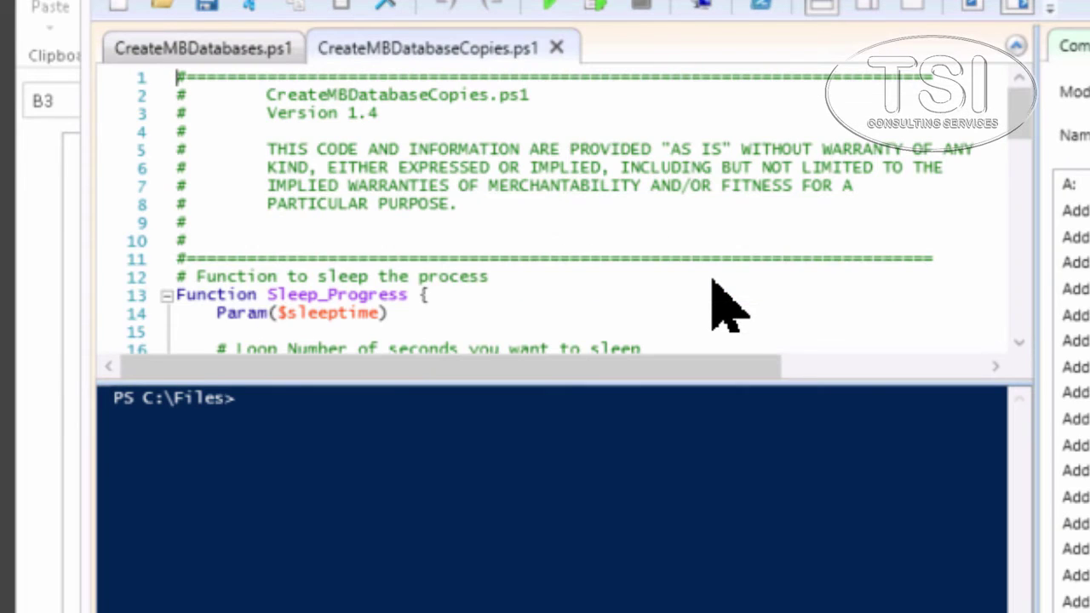
scroll(397, 260, "down", 2)
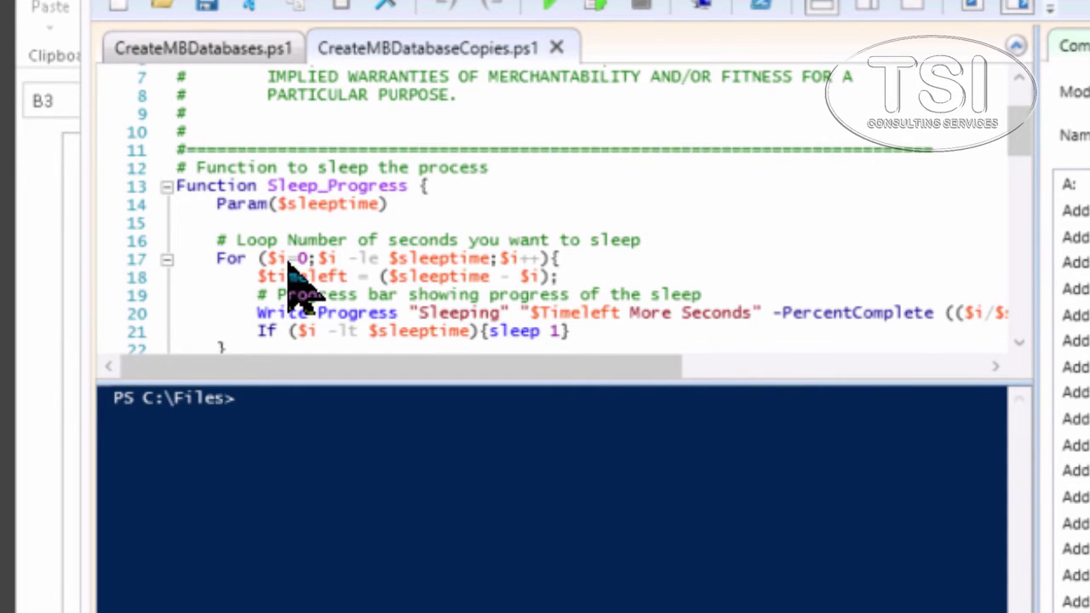
scroll(311, 277, "down", 2)
scroll(392, 221, "down", 2)
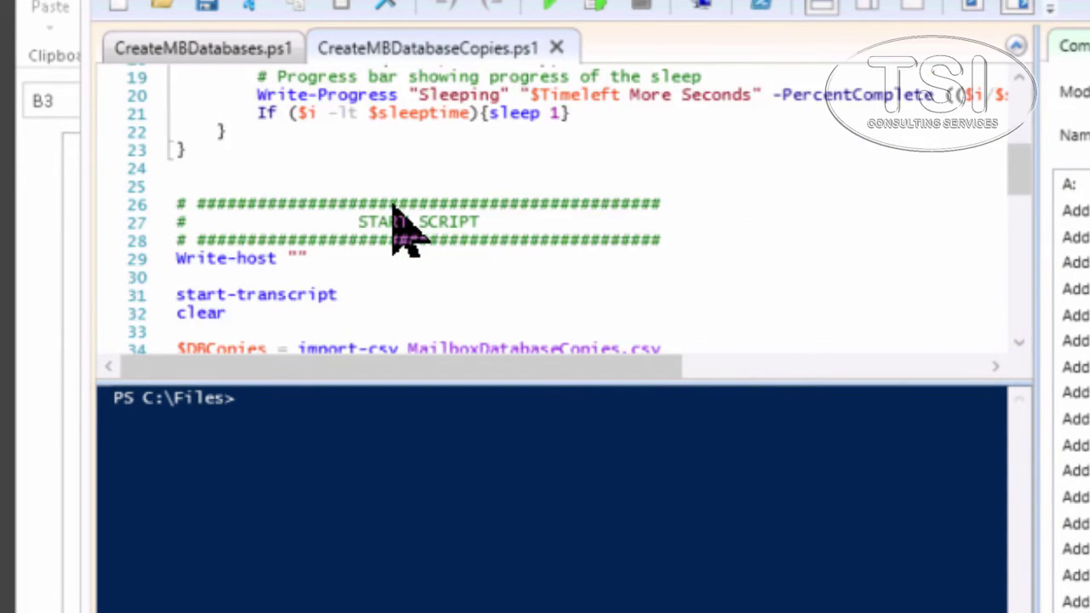
scroll(400, 213, "down", 8)
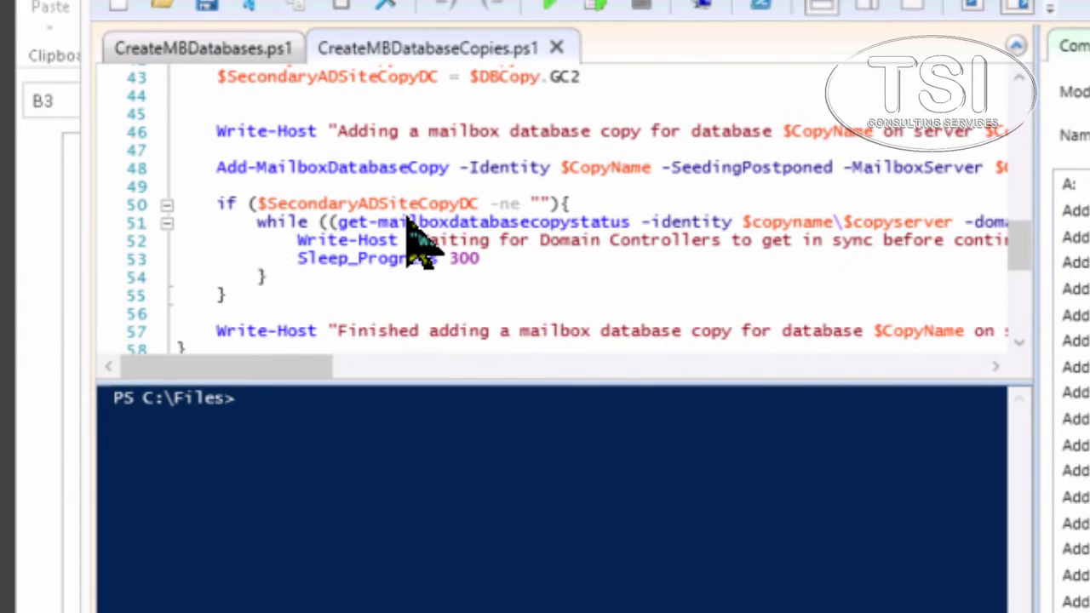
scroll(417, 230, "down", 5)
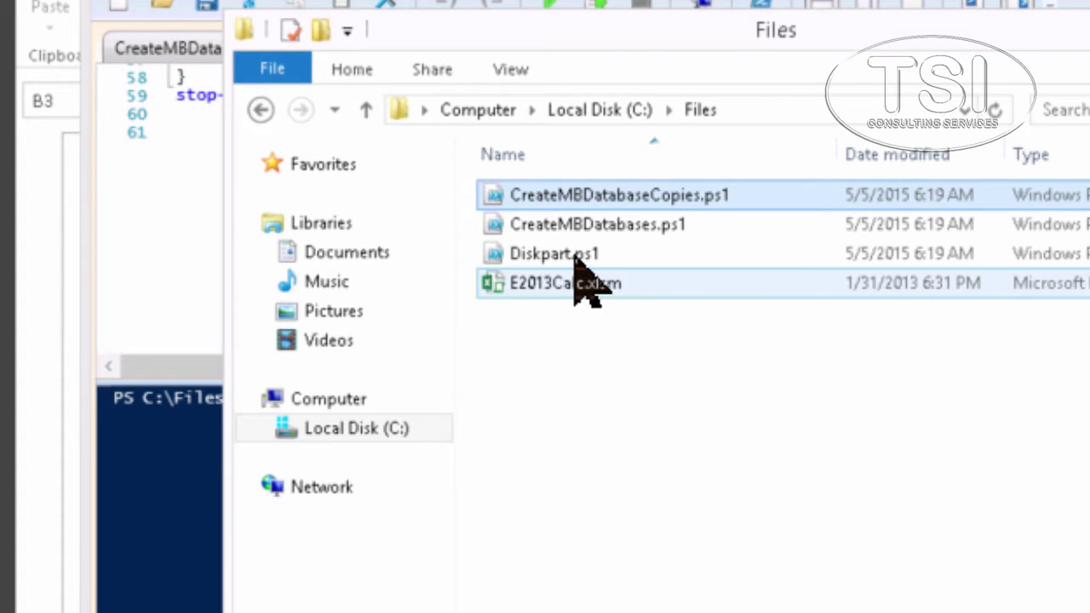
- Open Diskpart.ps1 from the Files folder for editing, read it through to its end, and close the script editor
right_click(581, 260)
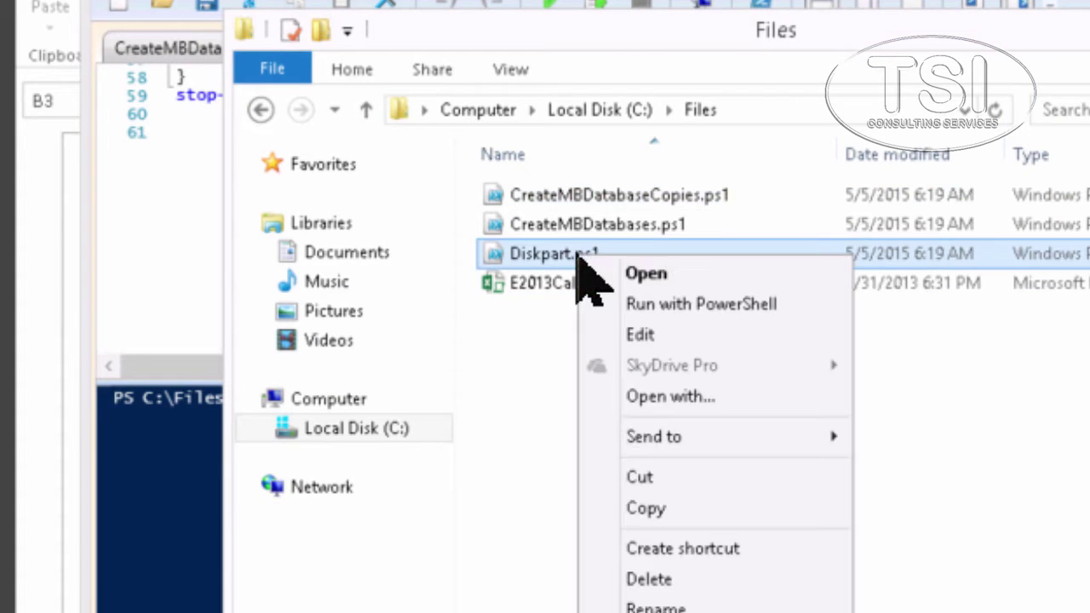
left_click(623, 335)
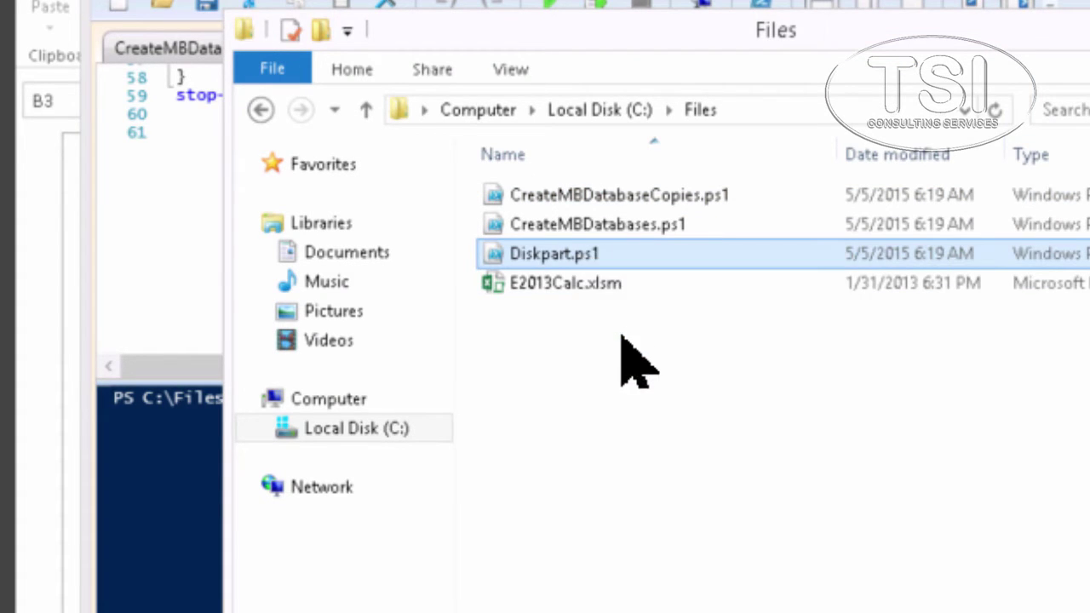
scroll(304, 244, "down", 2)
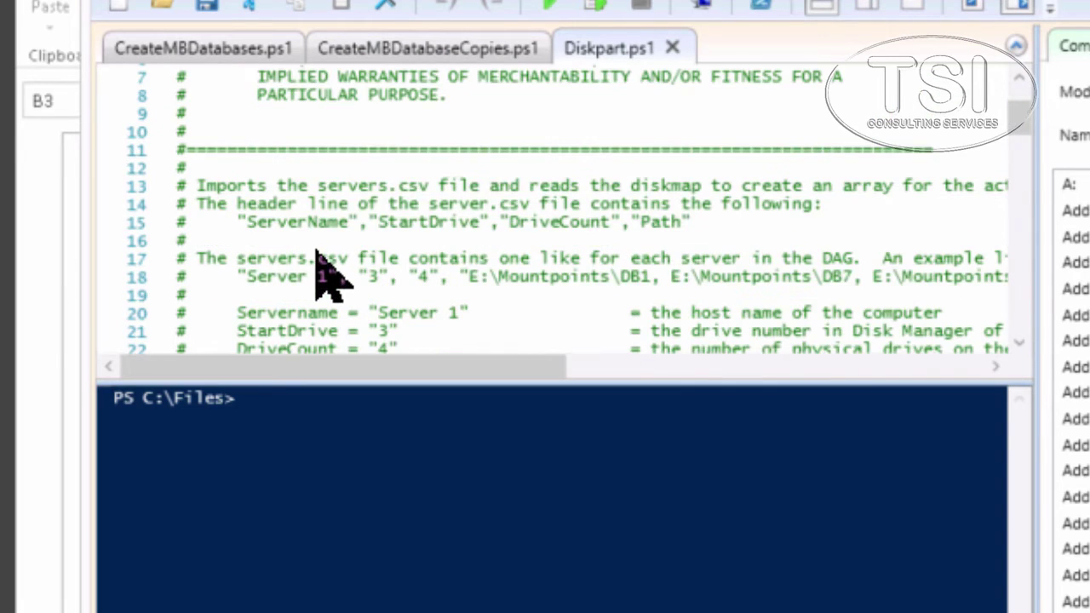
scroll(307, 249, "down", 1)
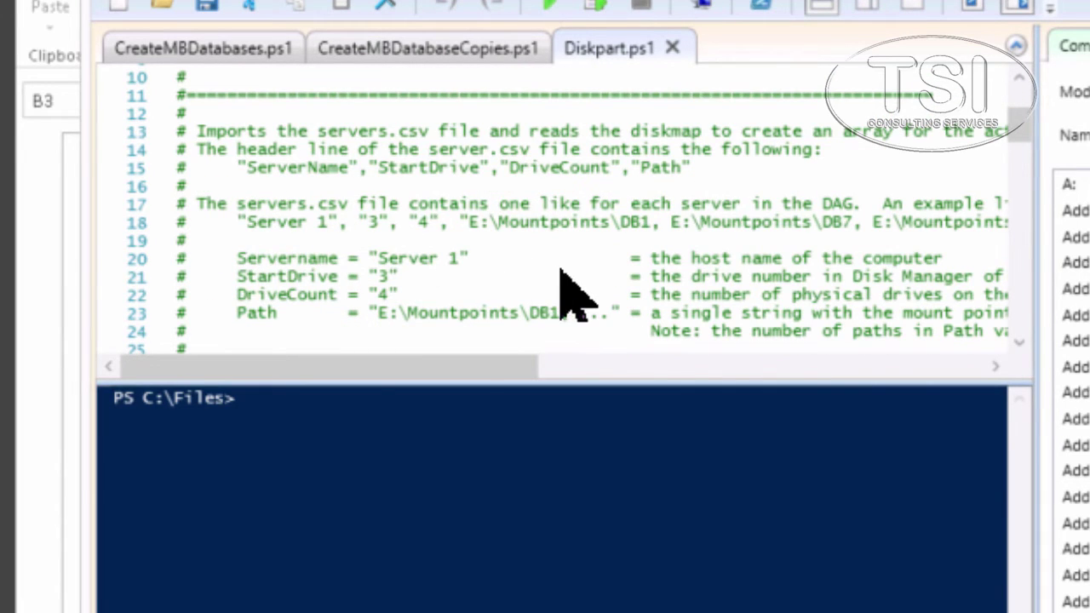
scroll(536, 281, "down", 3)
scroll(511, 298, "down", 7)
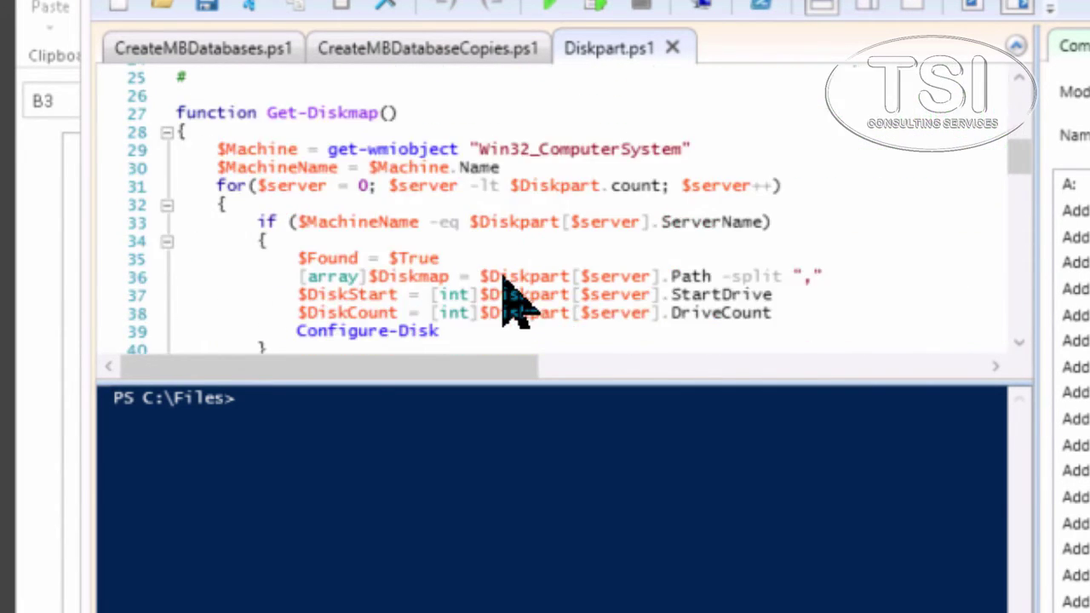
scroll(505, 277, "down", 6)
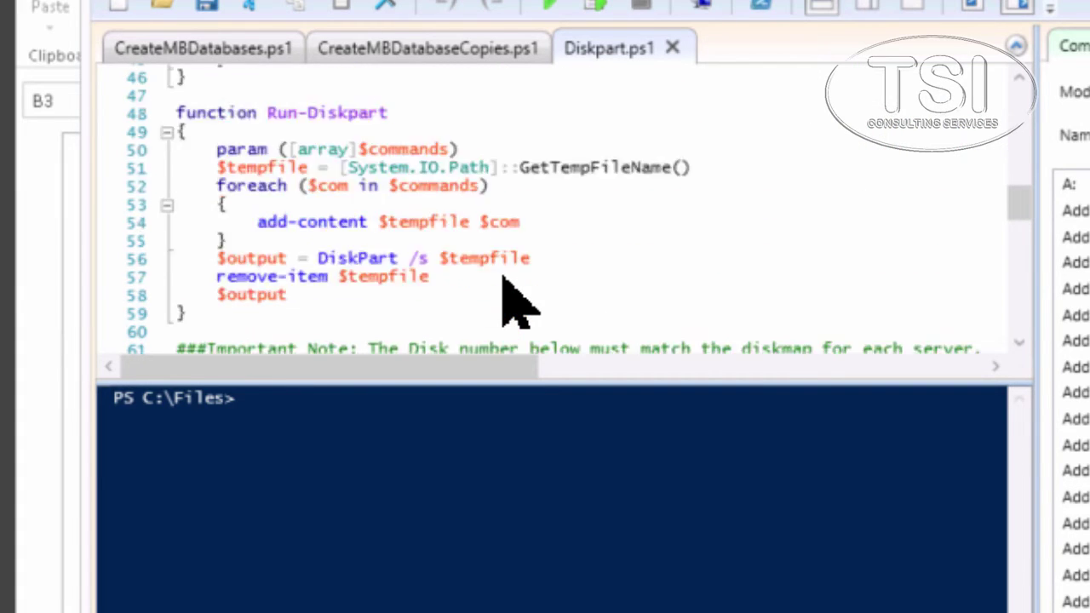
scroll(509, 294, "down", 9)
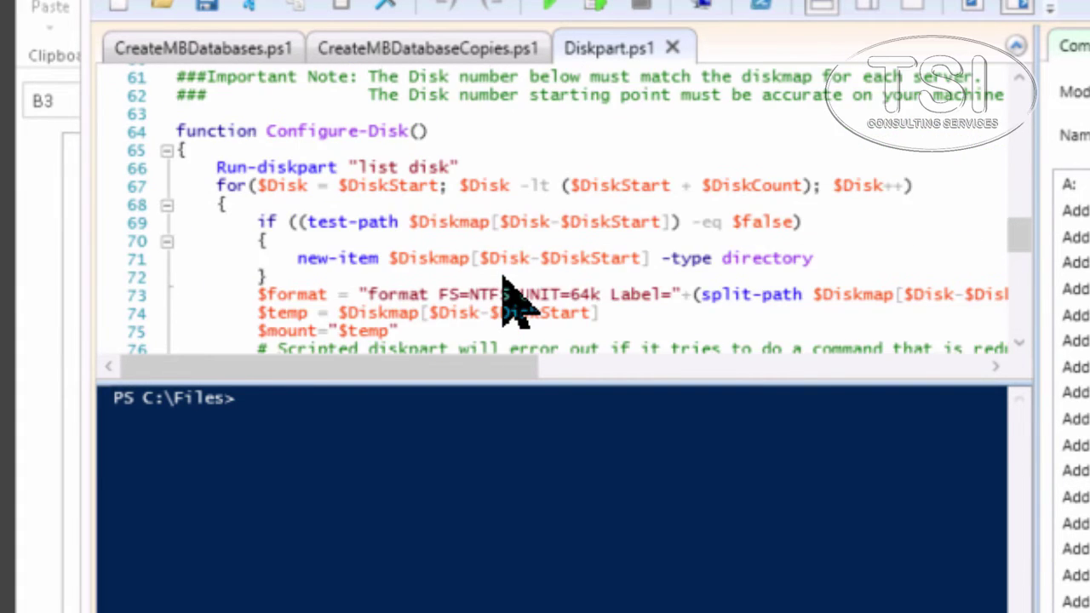
scroll(503, 275, "down", 4)
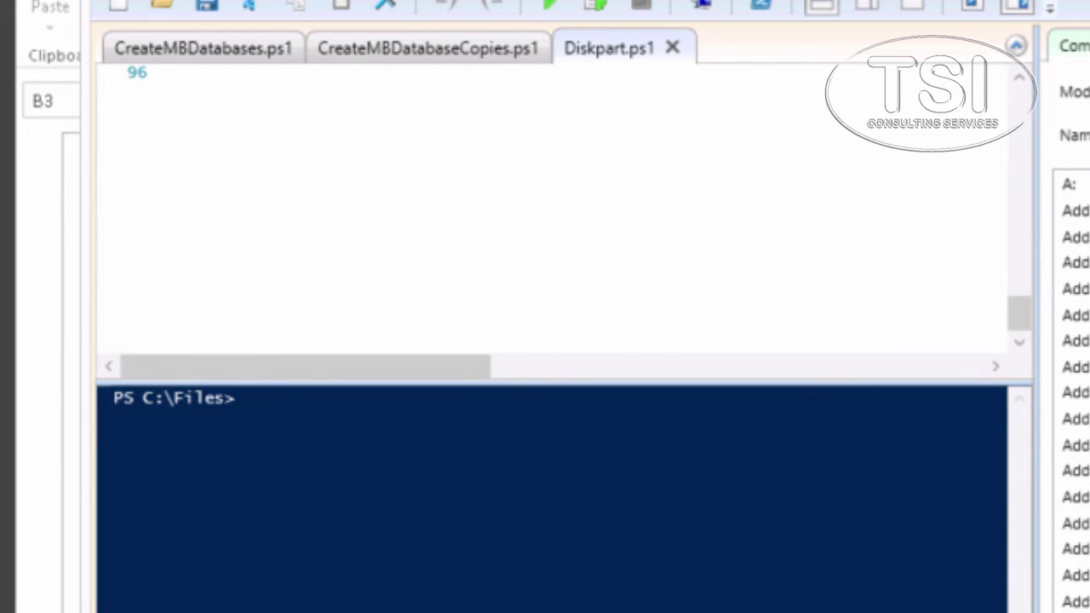
key("alt+F4")
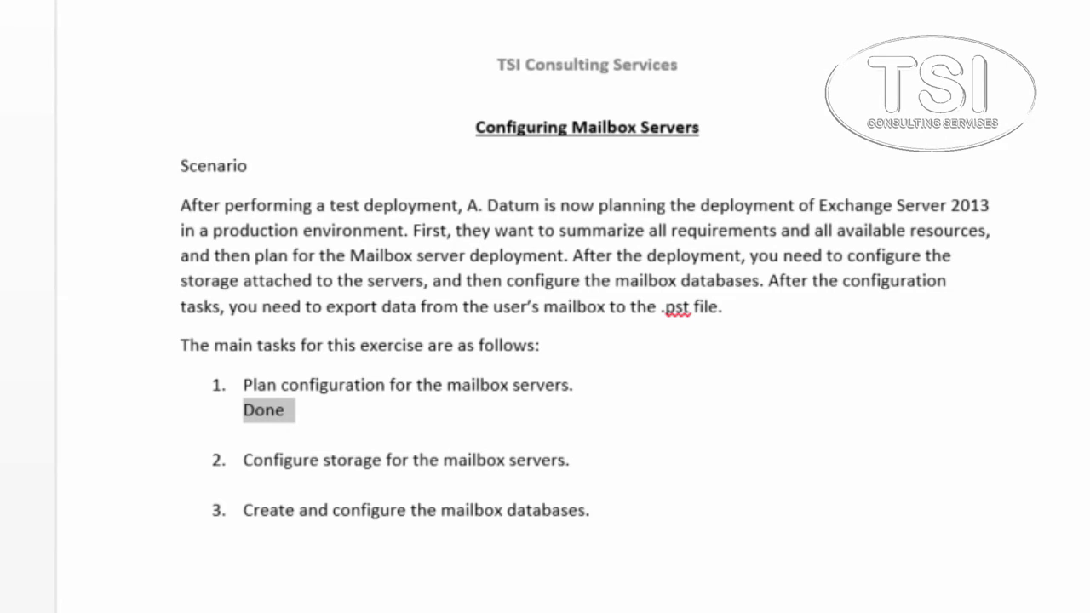
- Switch to Server Manager and start adding roles with a role-based or feature-based installation on LON-DC1, continuing to the server role selection
triple_click(305, 464)
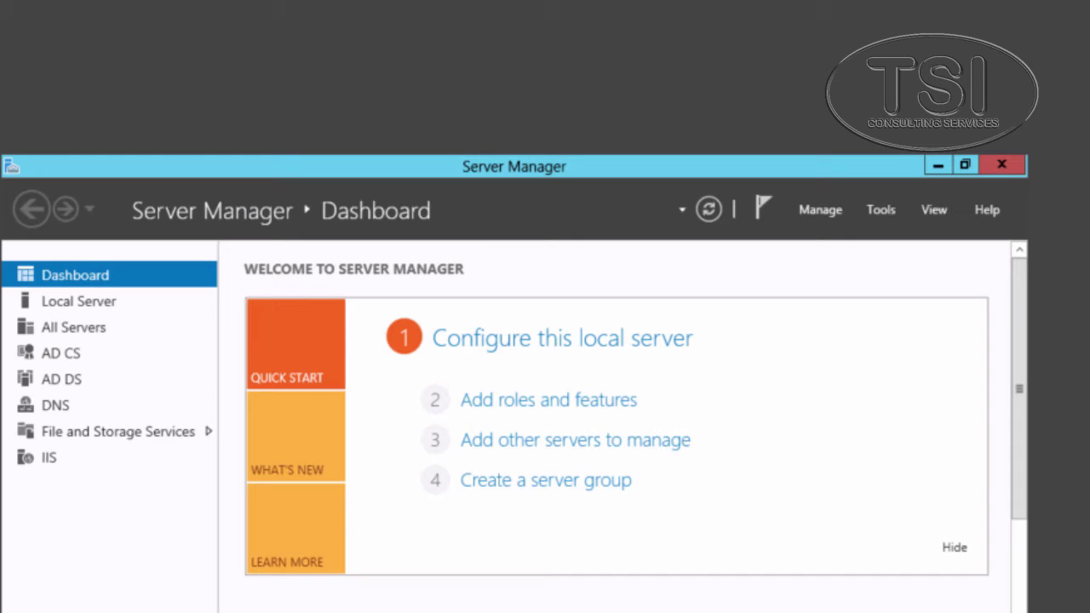
left_click(821, 213)
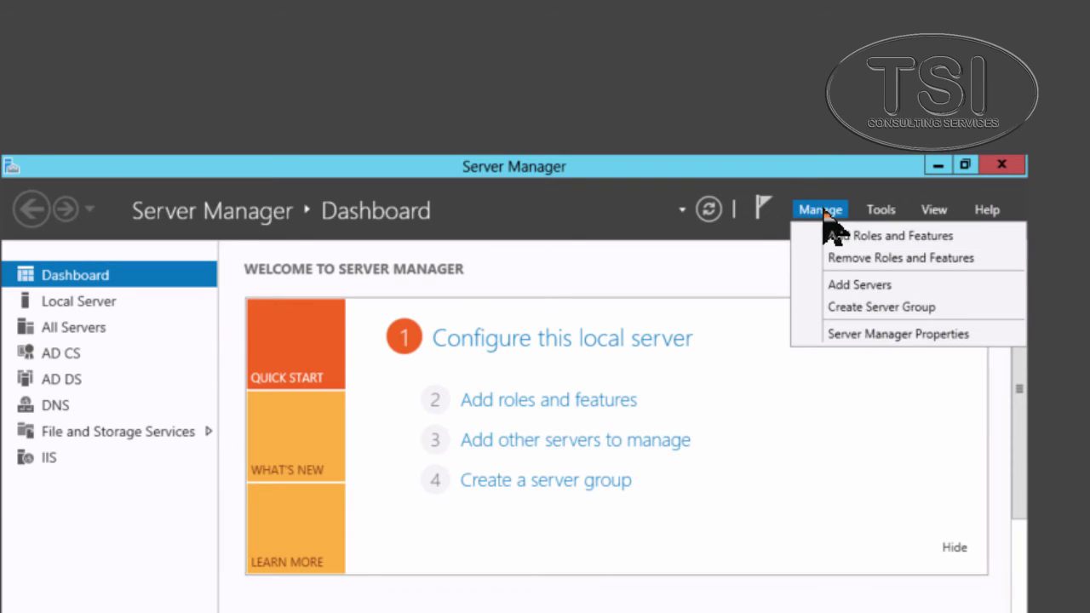
left_click(877, 238)
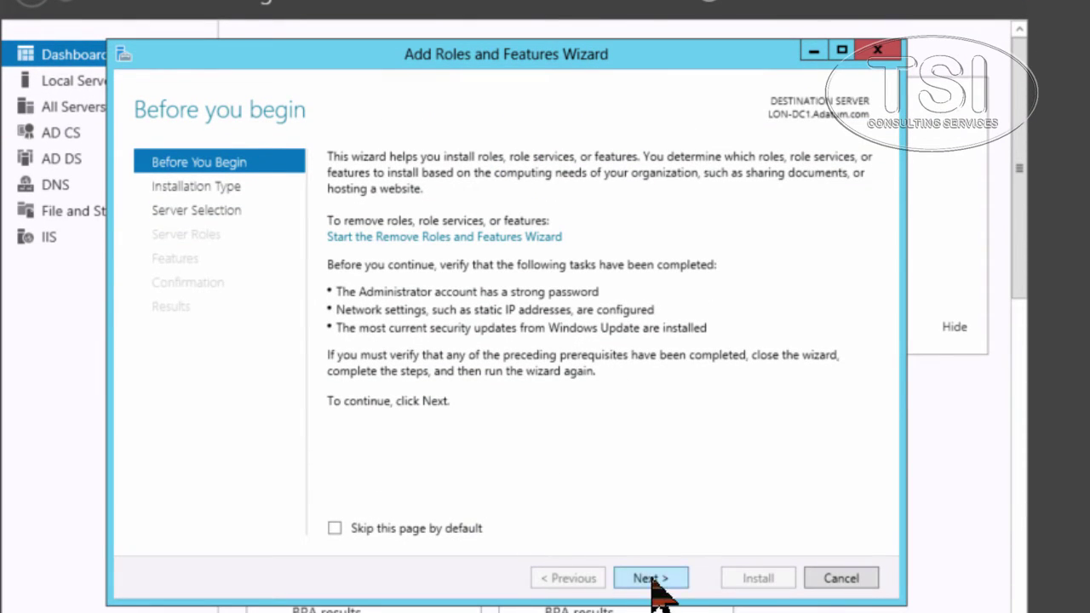
left_click(649, 579)
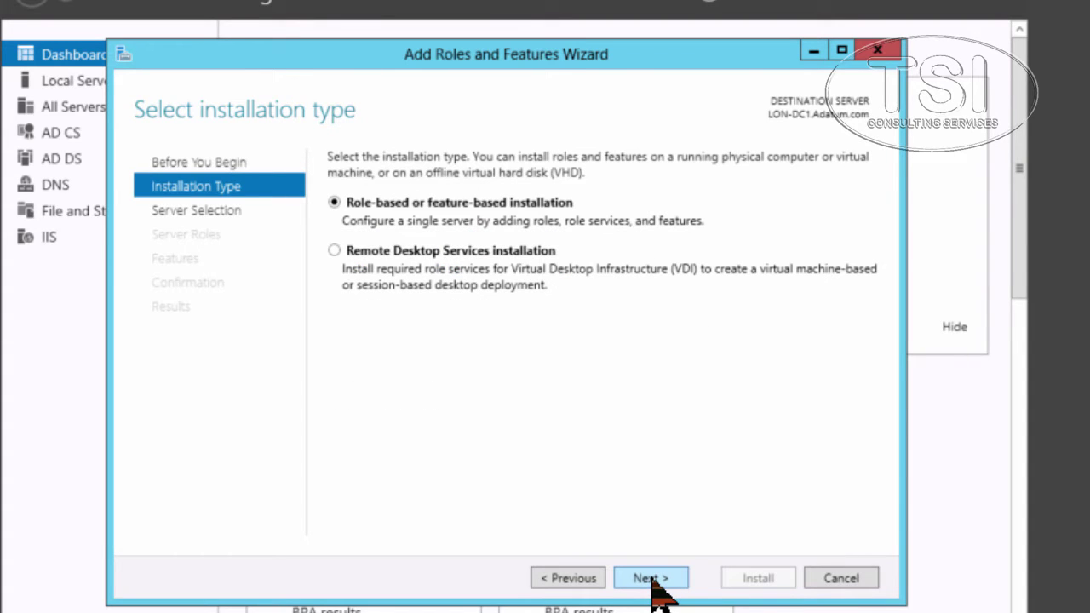
left_click(649, 578)
left_click(649, 579)
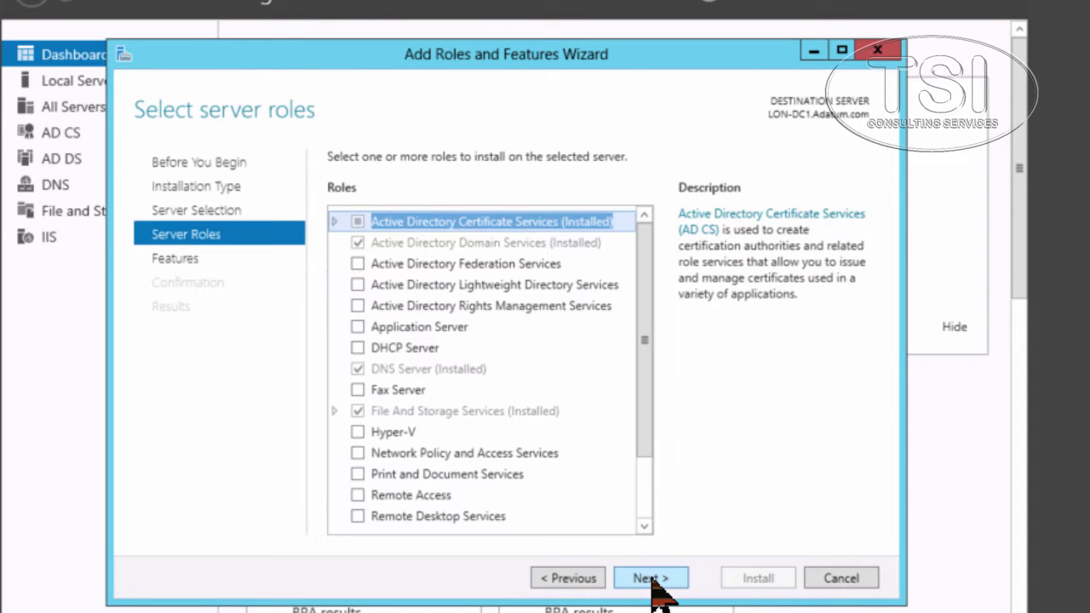
- Select the iSCSI Target Server role service under File and iSCSI Services in File And Storage Services
scroll(467, 474, "down", 1)
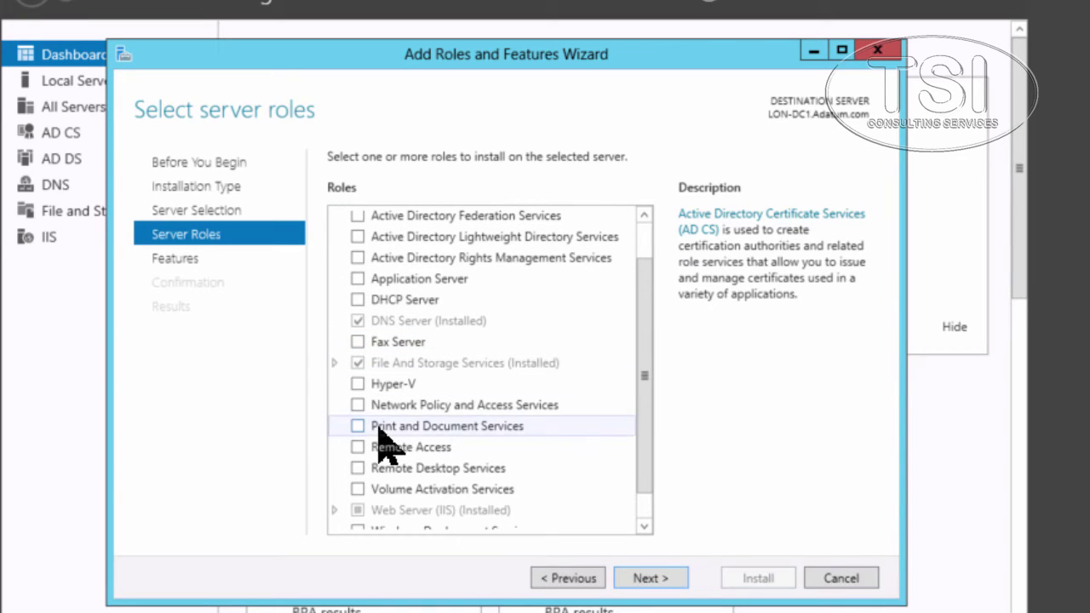
scroll(385, 432, "up", 1)
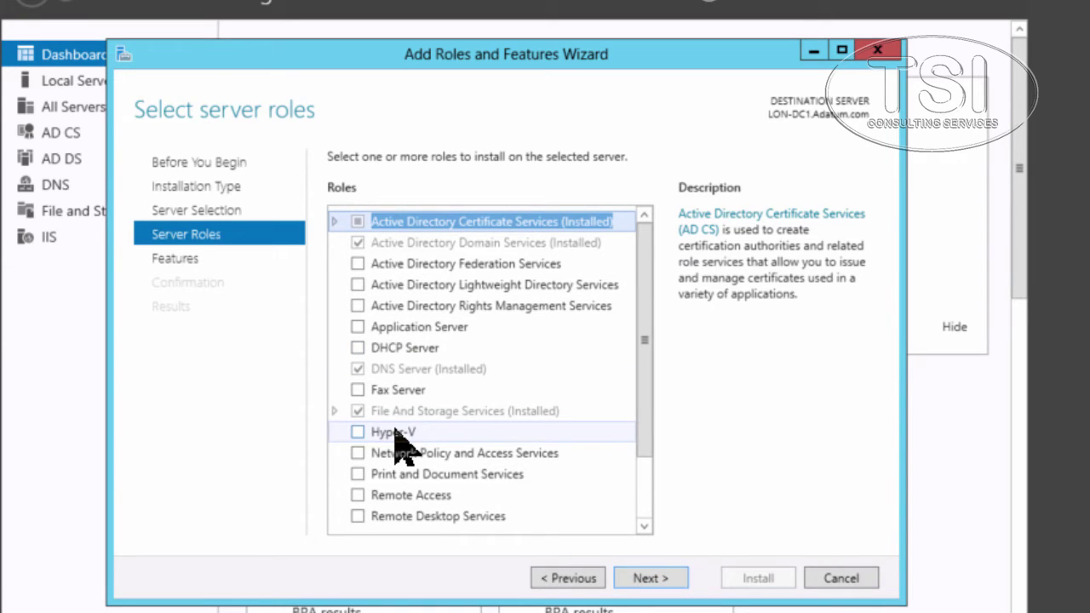
scroll(393, 432, "down", 2)
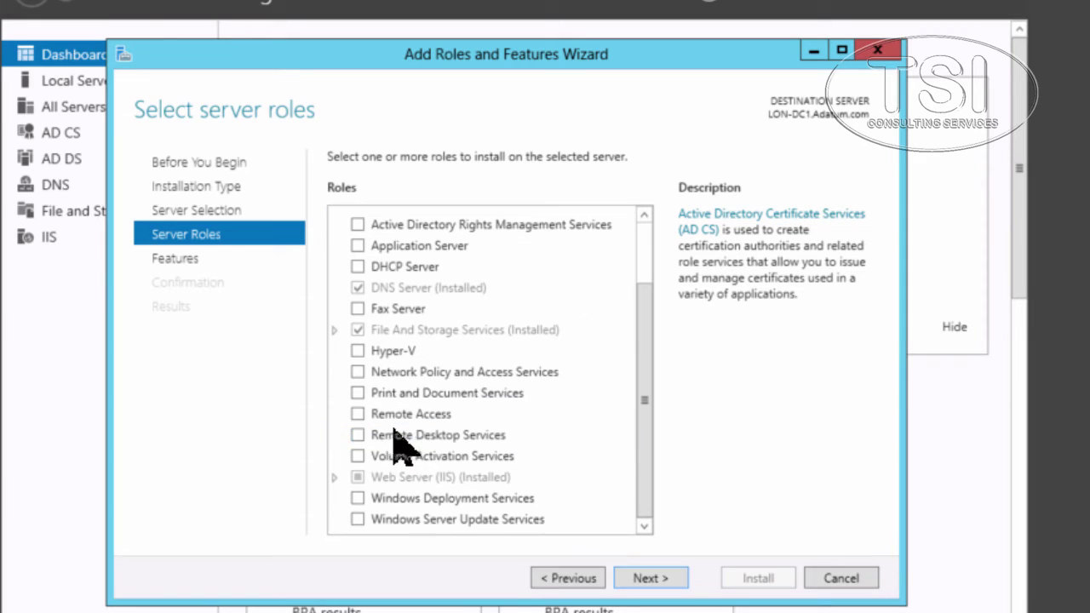
scroll(339, 339, "down", 1)
left_click(335, 317)
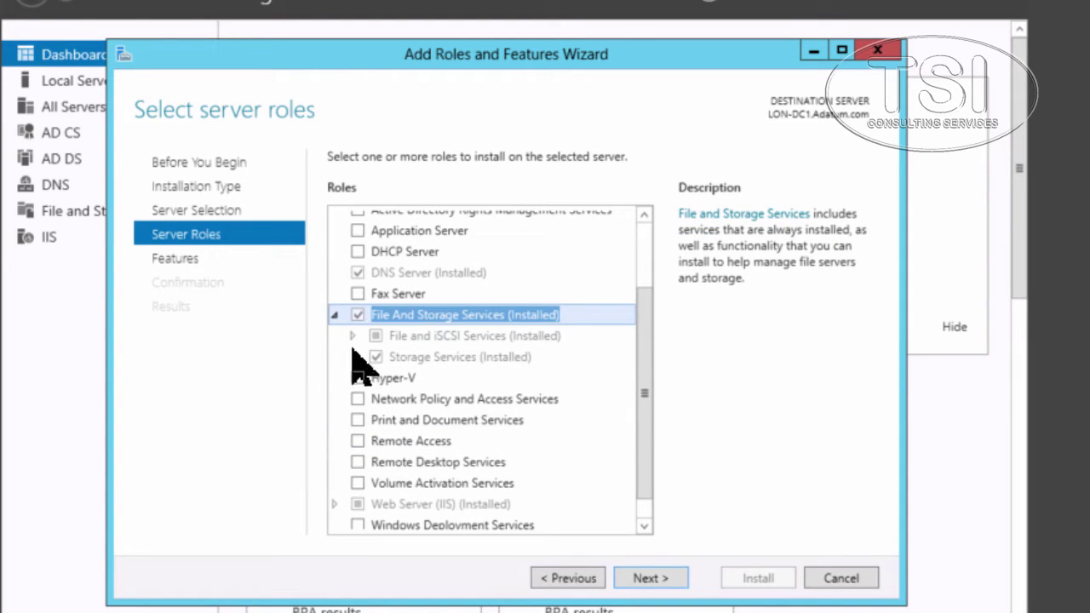
left_click(351, 336)
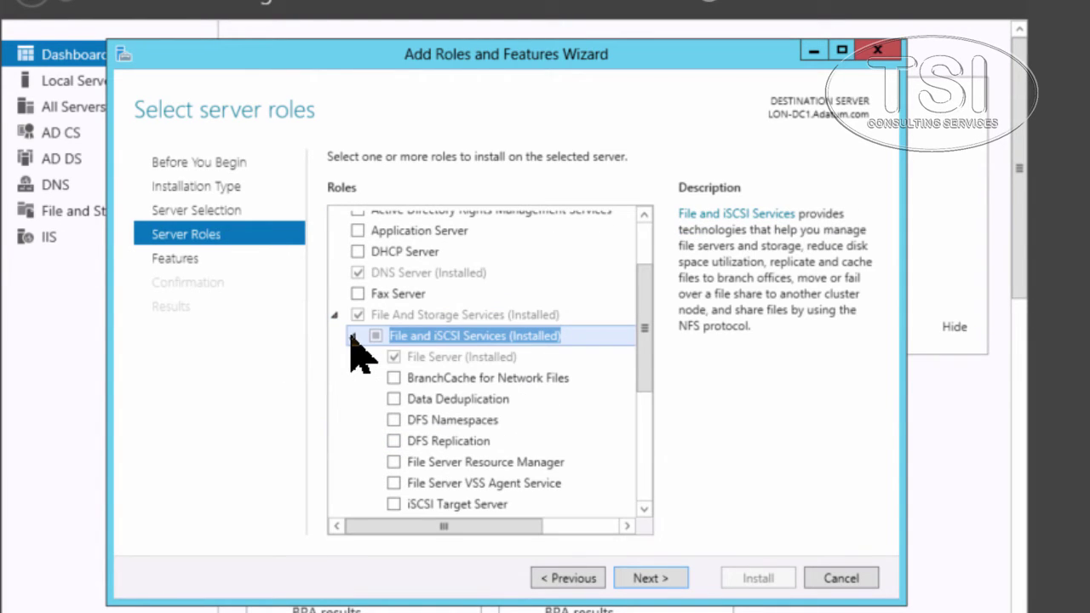
left_click(393, 504)
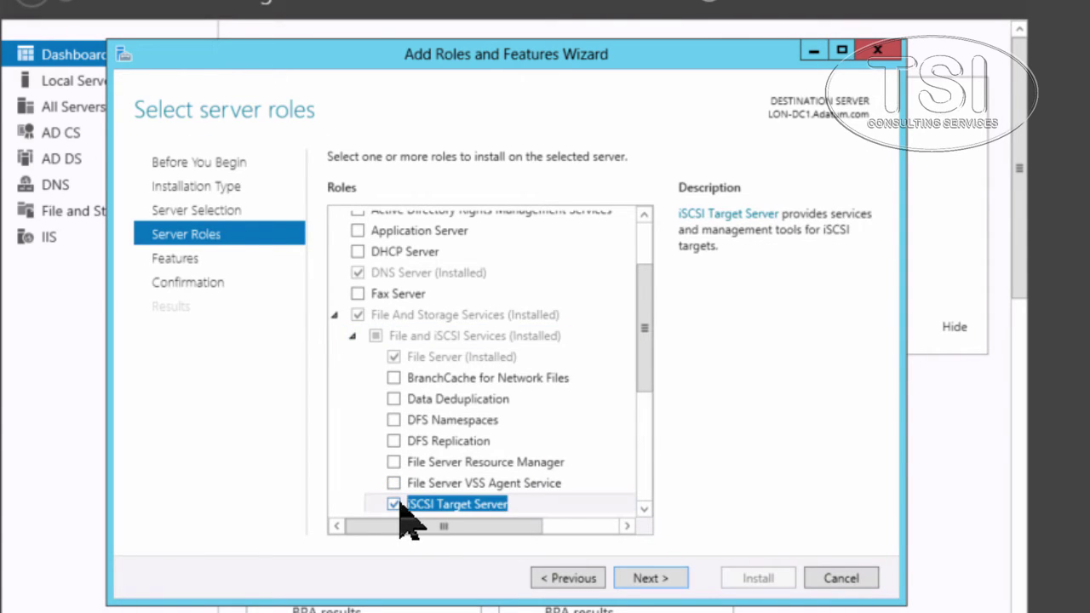
- Install the selected role service without adding any features, and close the wizard after installation
left_click(657, 581)
left_click(657, 581)
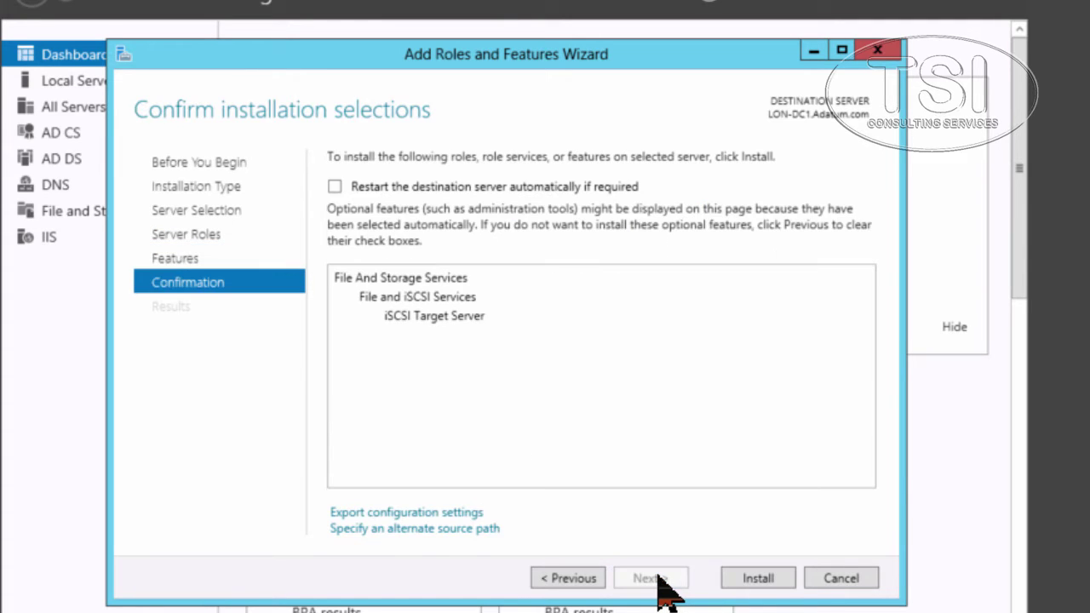
left_click(756, 584)
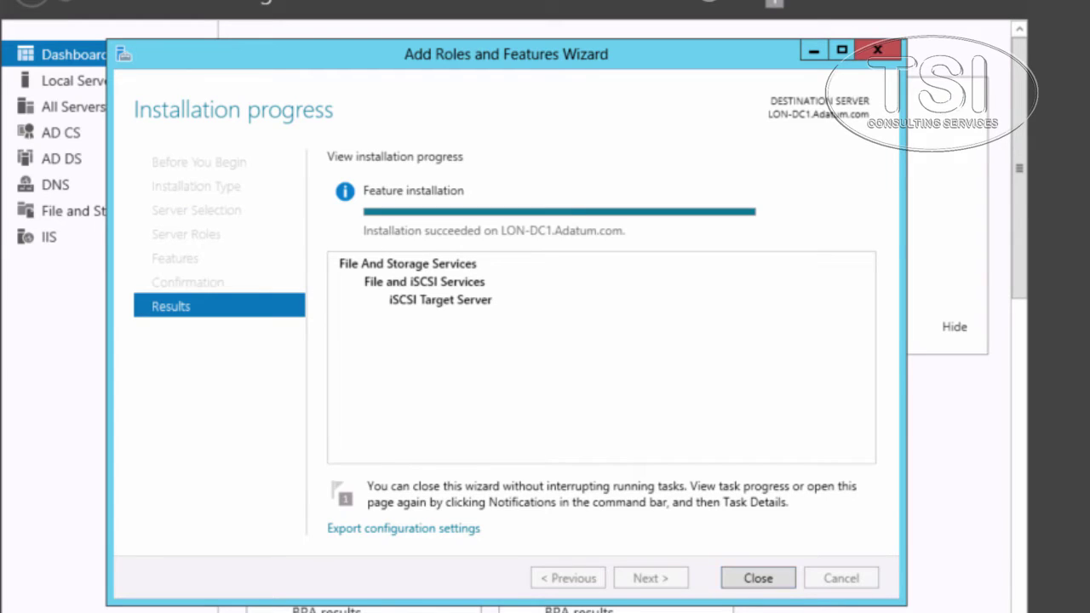
left_click(758, 579)
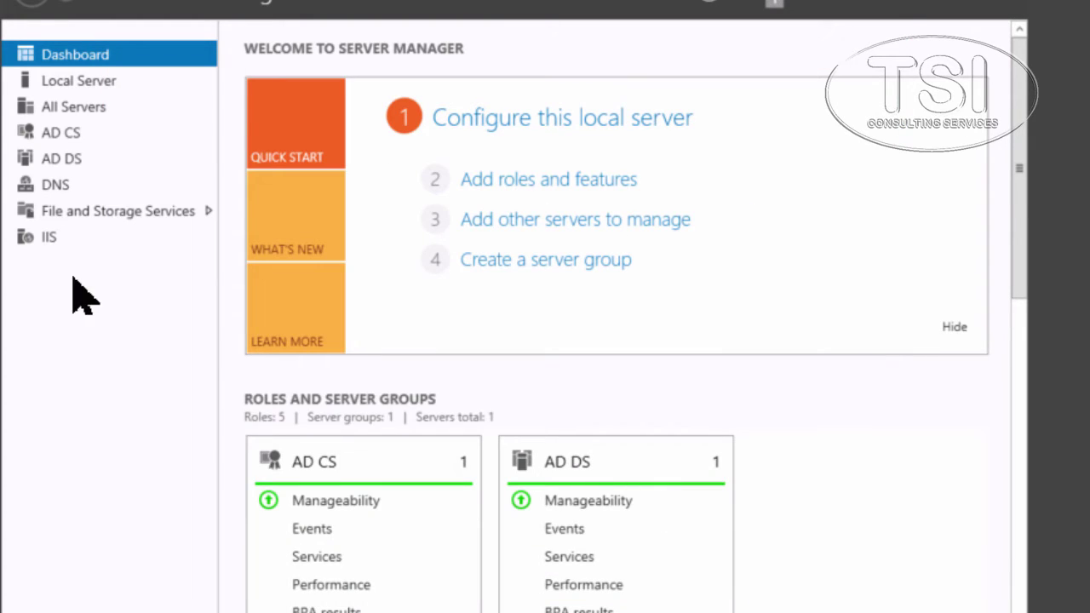
- Start a new iSCSI virtual disk in File and Storage Services and store it on volume C: of LON-DC1
left_click(90, 209)
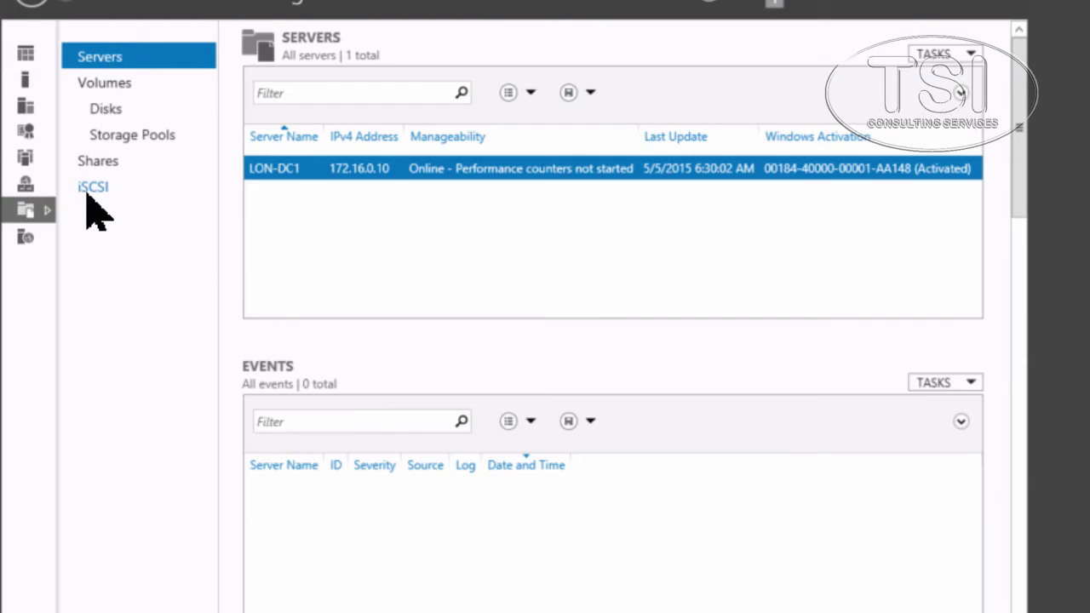
left_click(88, 192)
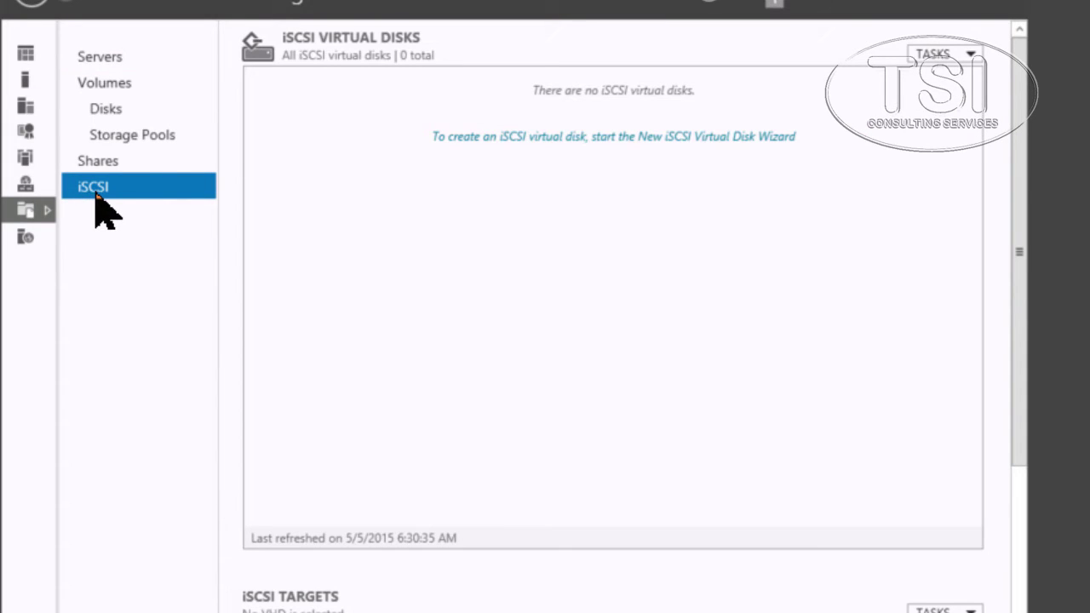
left_click(959, 58)
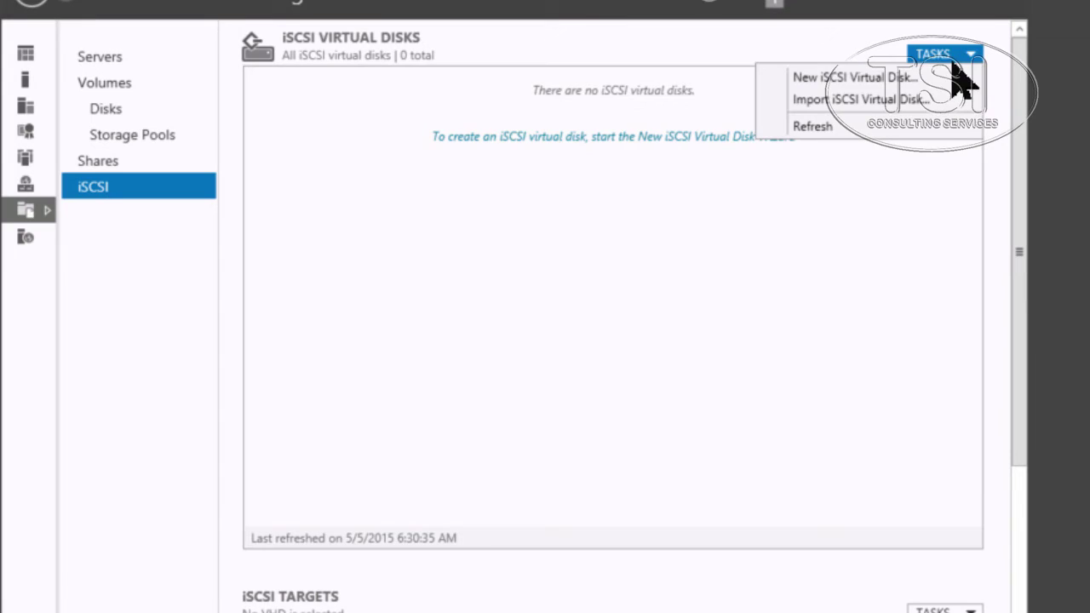
left_click(930, 77)
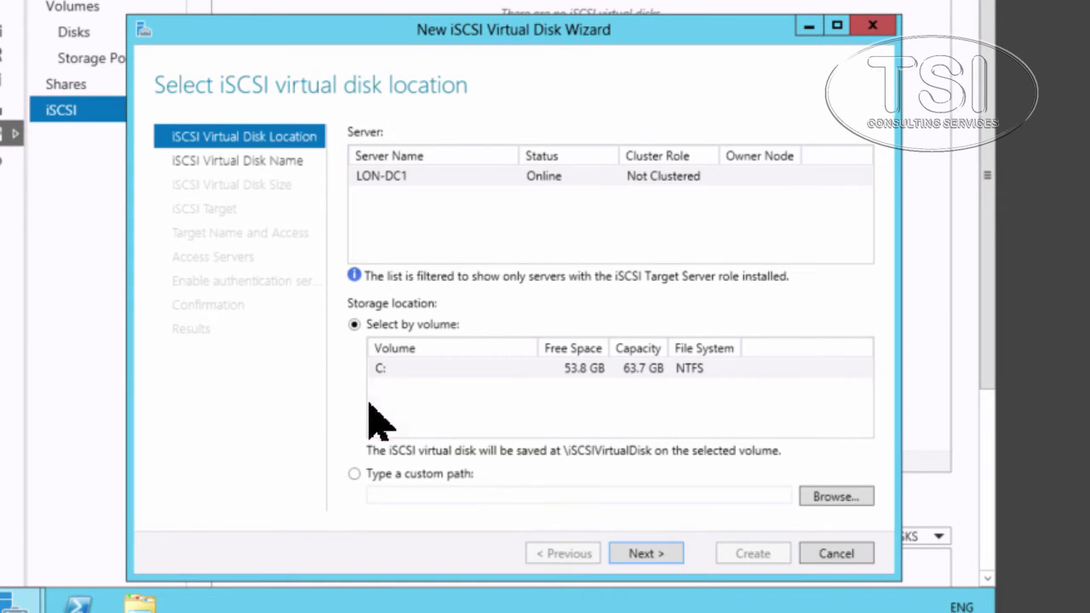
left_click(406, 371)
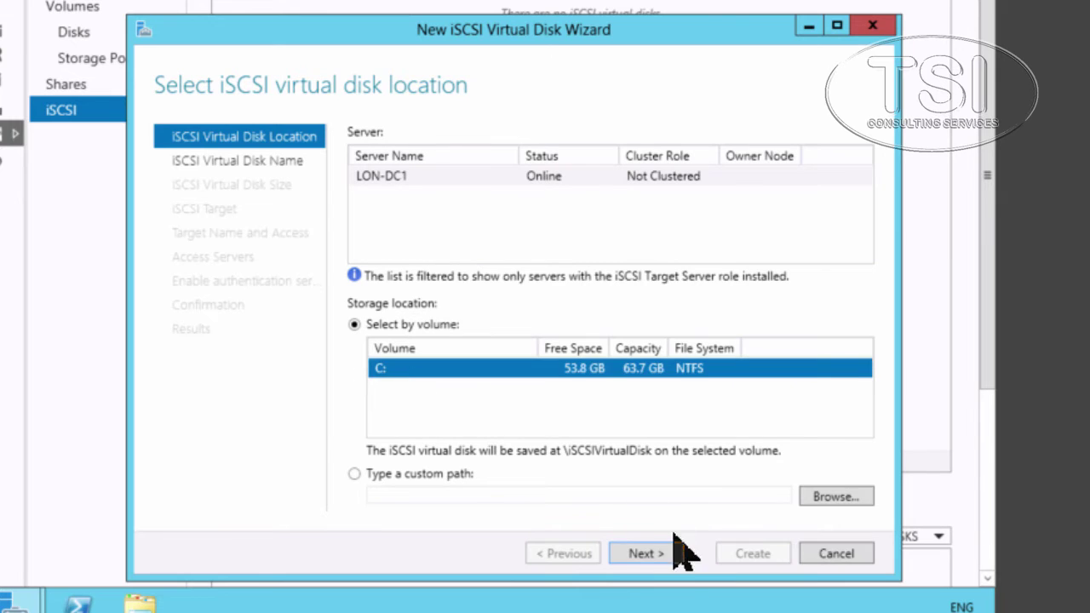
left_click(652, 554)
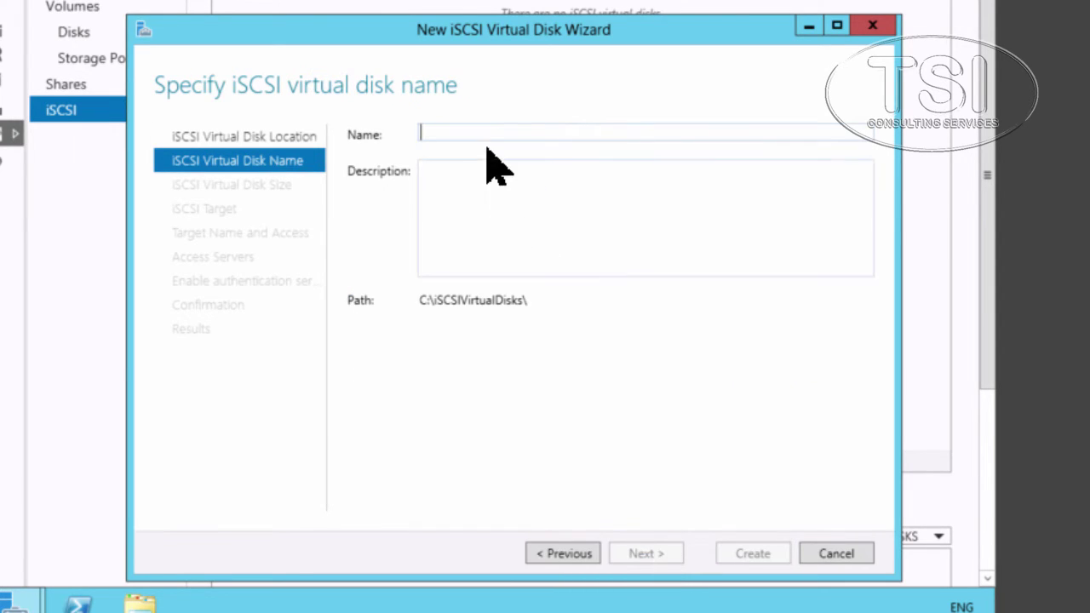
- Name the iSCSI virtual disk iSCSIDisk1 and set its size to 2 GB
type("iSCSIDisk")
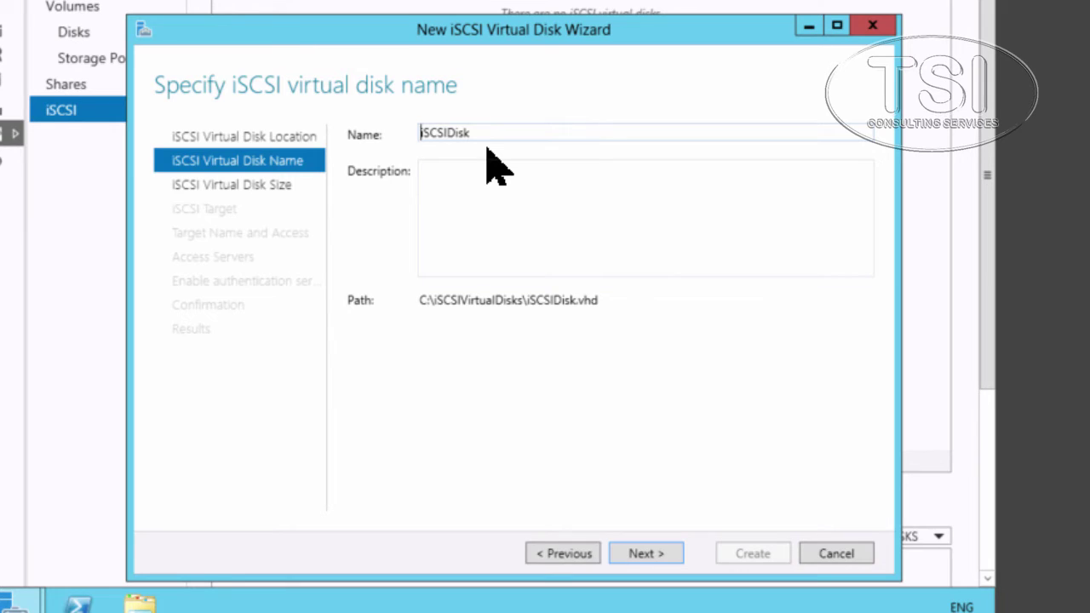
key("ctrl+a")
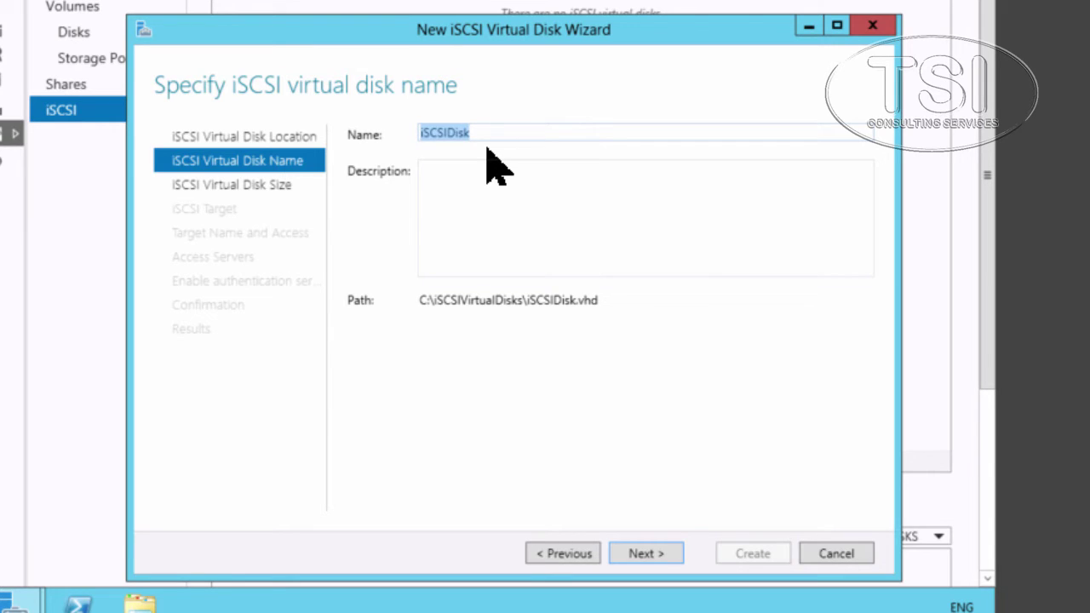
key("End")
type("1")
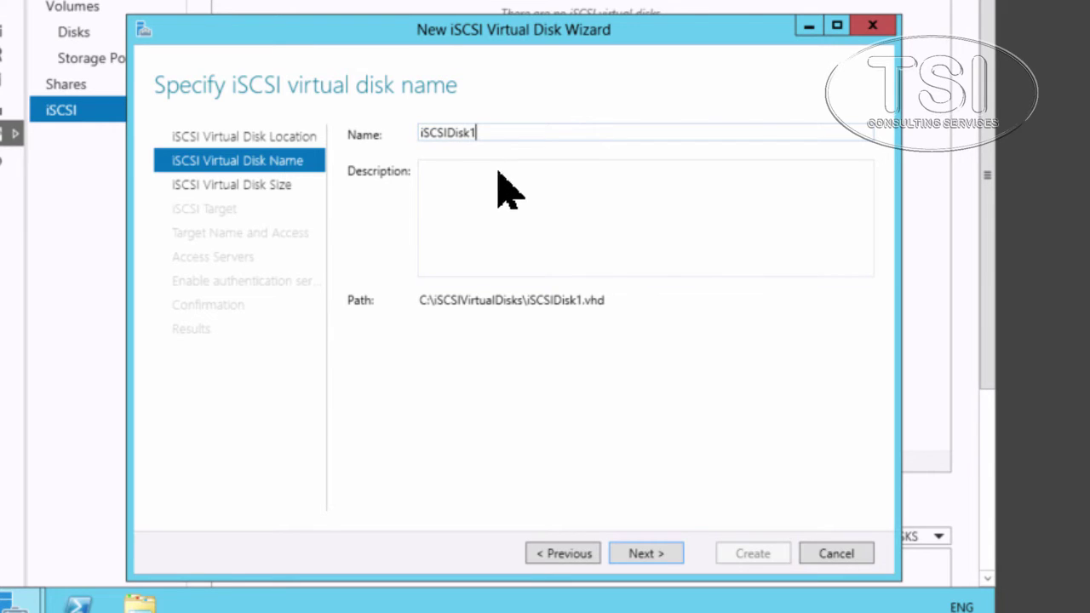
left_click(646, 554)
type("2")
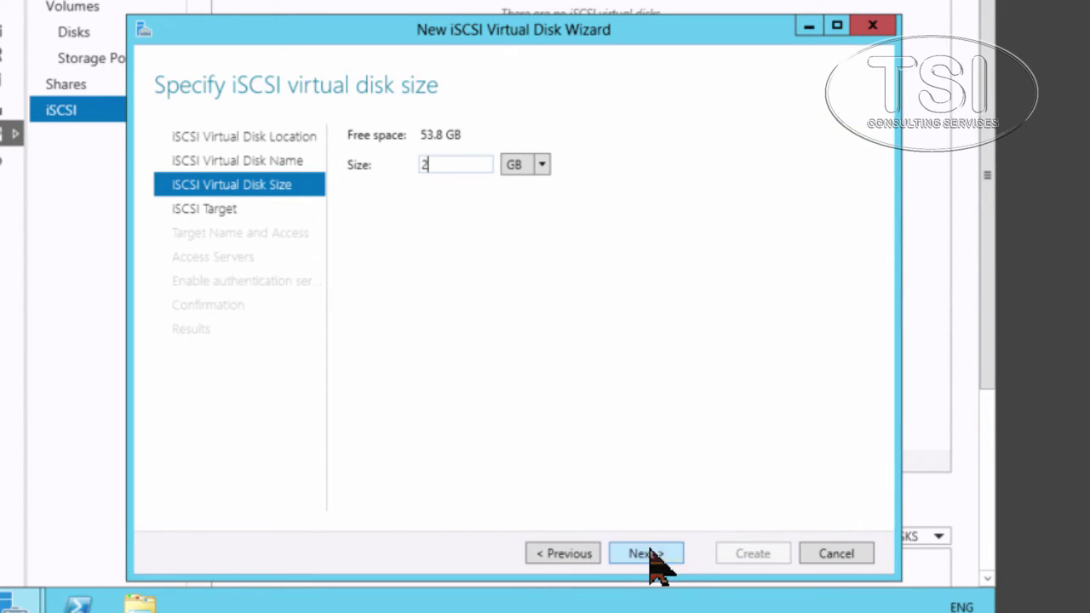
left_click(648, 555)
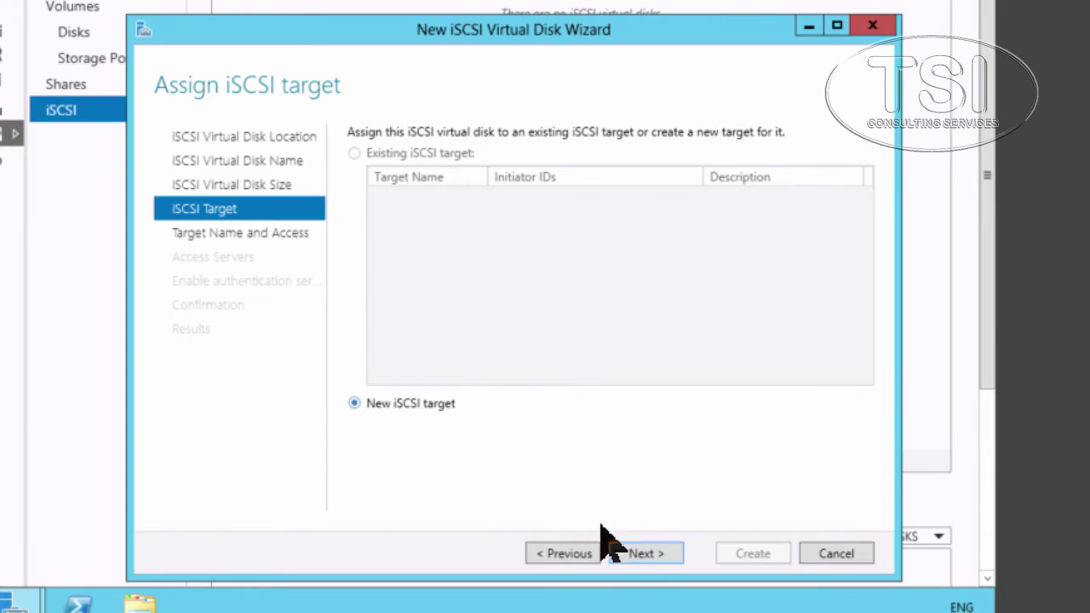
- Assign the virtual disk to a new iSCSI target named LON-MBX1
left_click(634, 556)
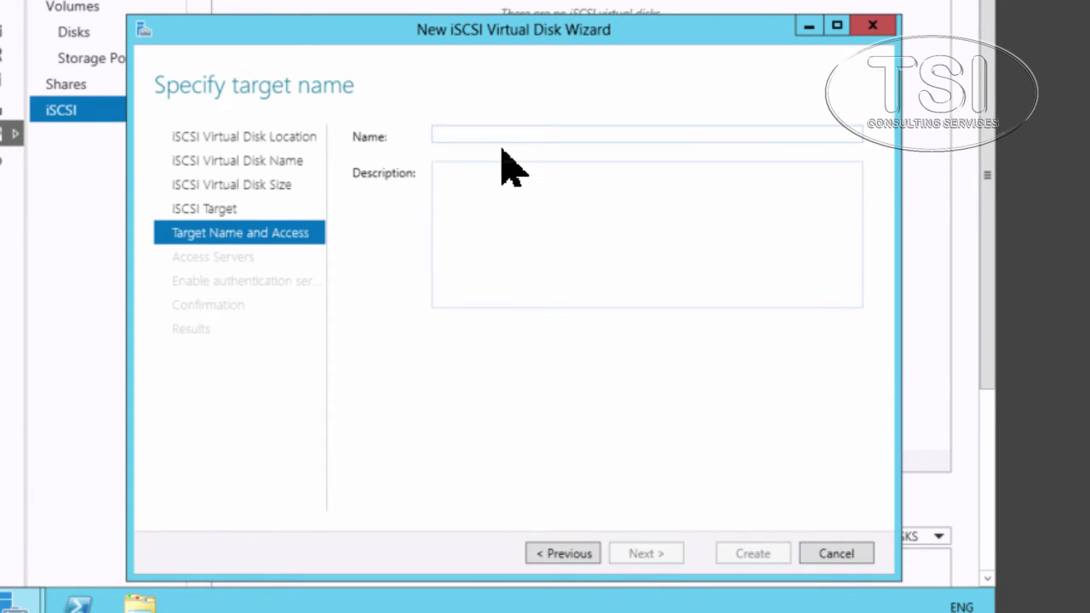
type("LON")
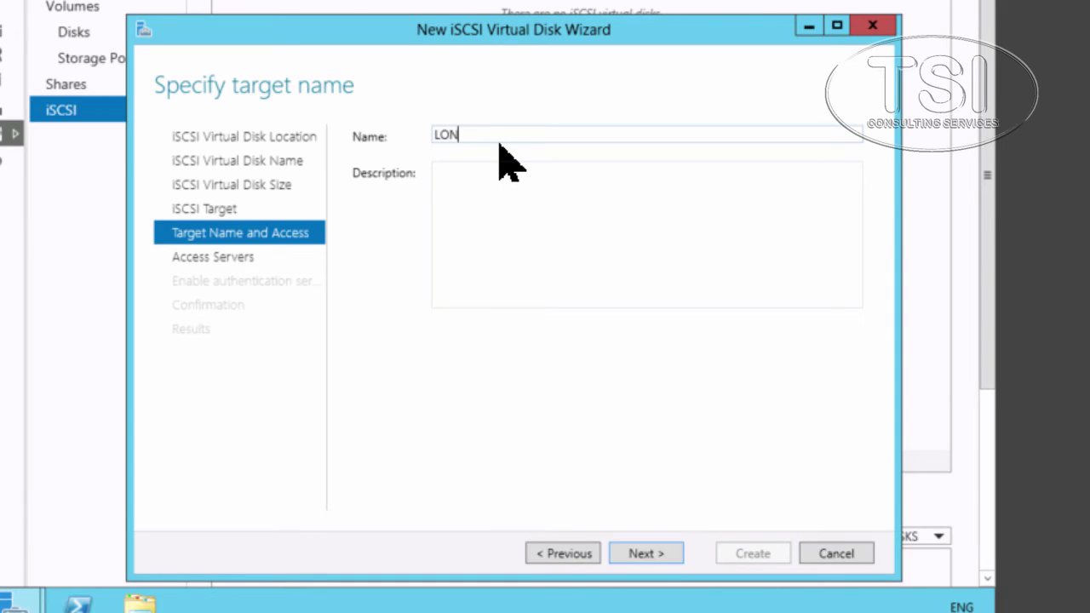
type("-MBX1")
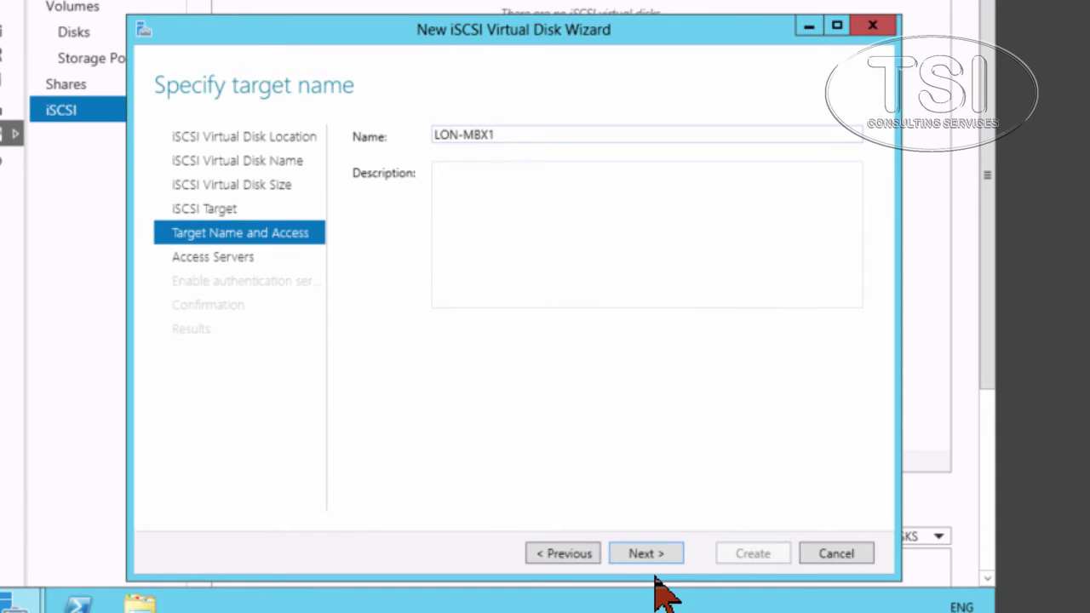
left_click(634, 550)
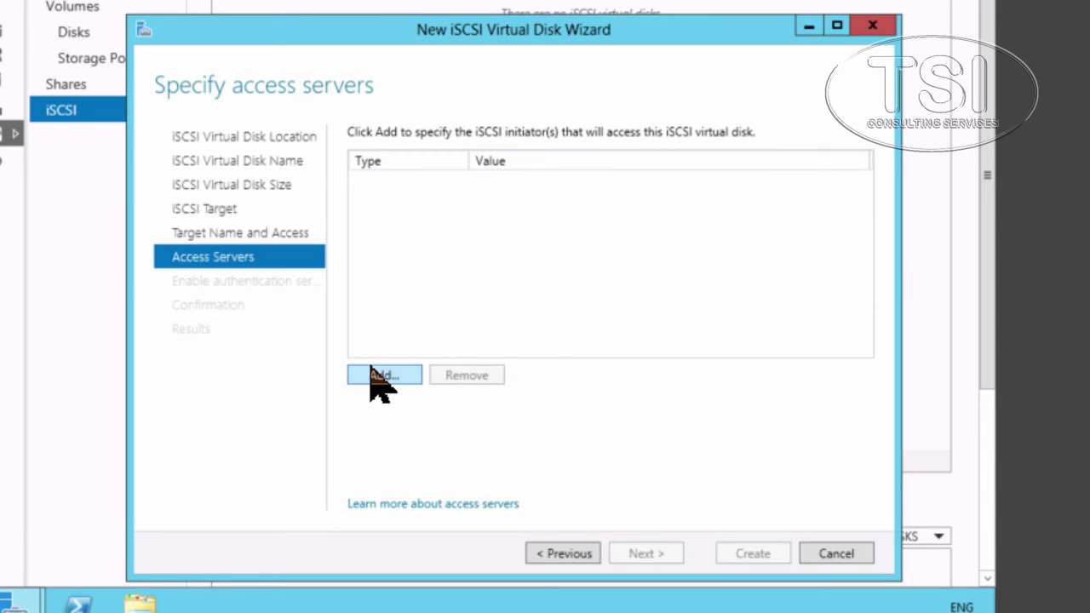
- Add the computer LON-MBX1 as an initiator allowed to access the virtual disk, and continue to the authentication settings
left_click(382, 375)
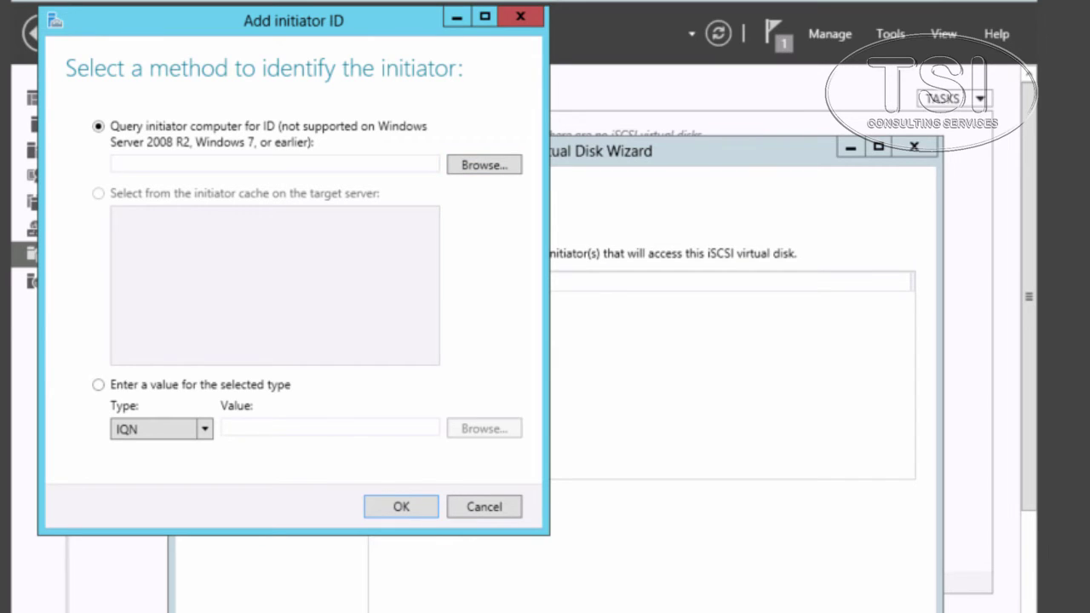
left_click(484, 164)
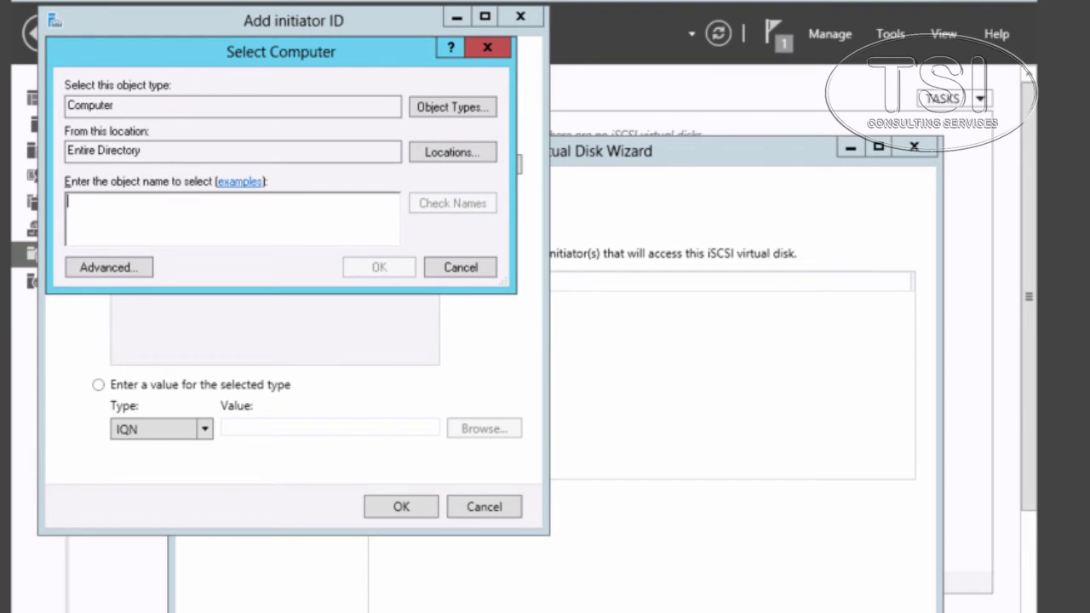
type("LON")
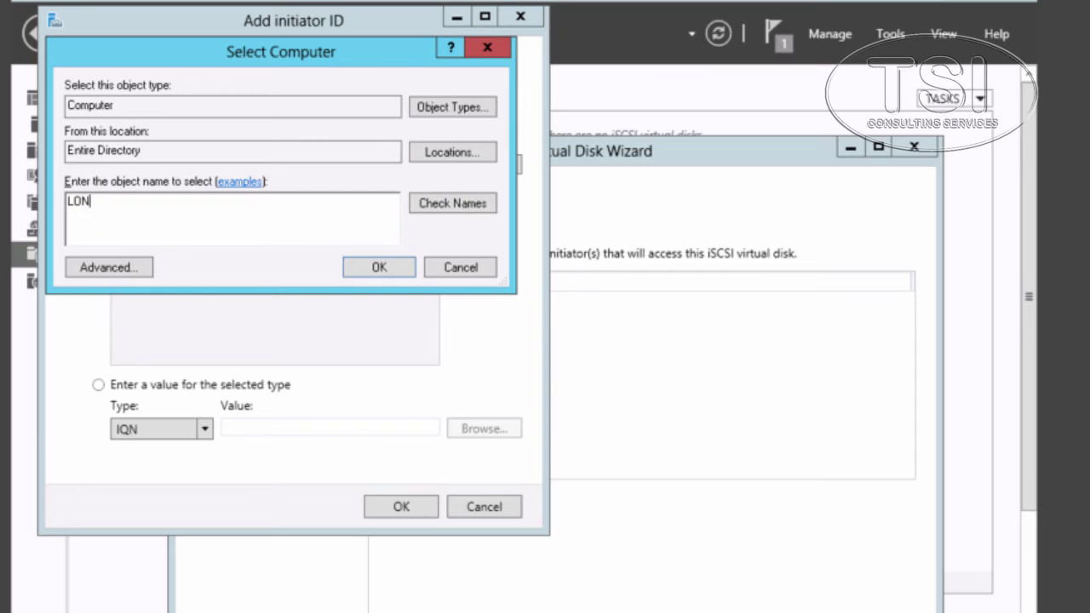
type("-MBX1")
key("Return")
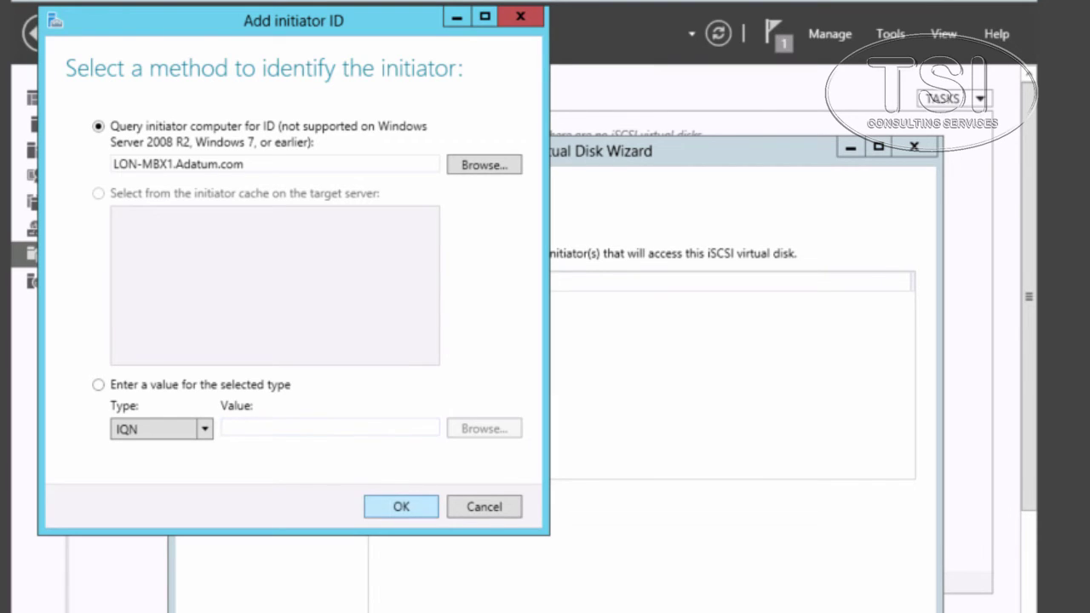
key("Return")
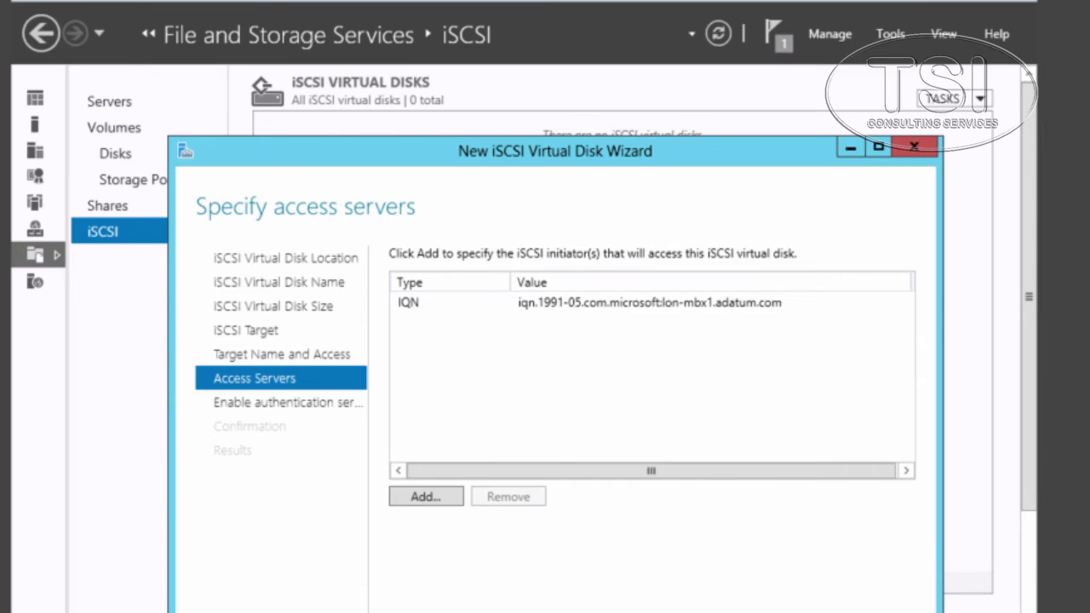
key("Return")
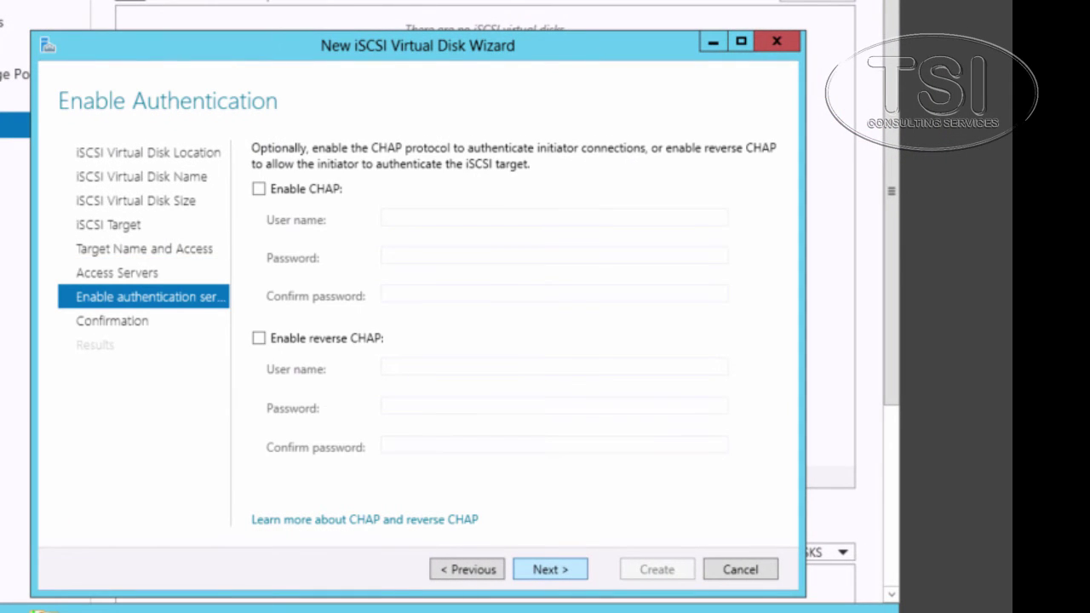
- Leave CHAP and reverse CHAP disabled, create the iSCSIDisk1 virtual disk with its target, and close the wizard
key("Return")
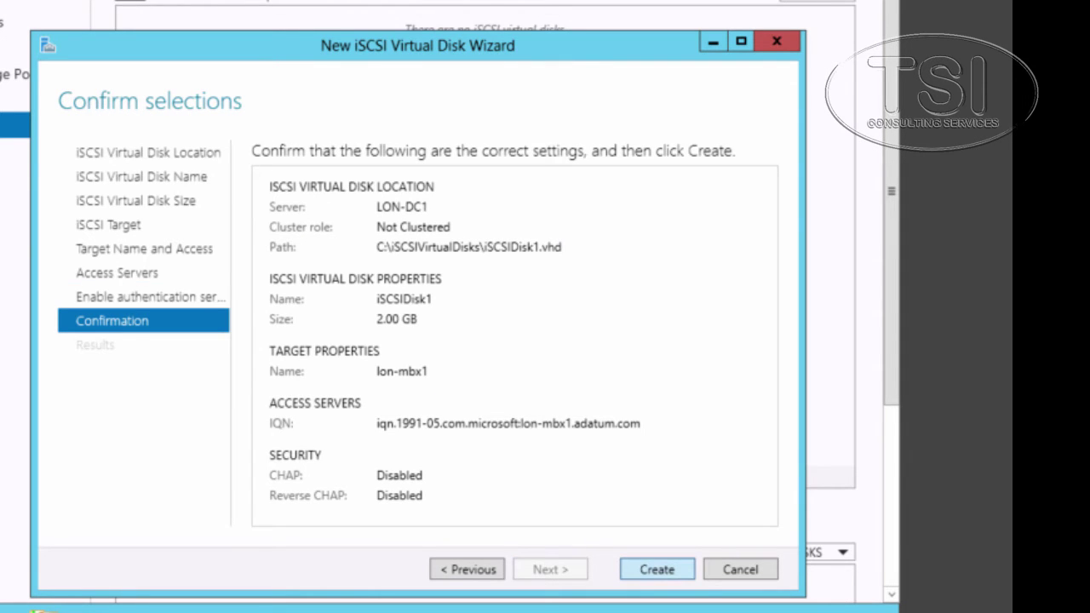
key("Return")
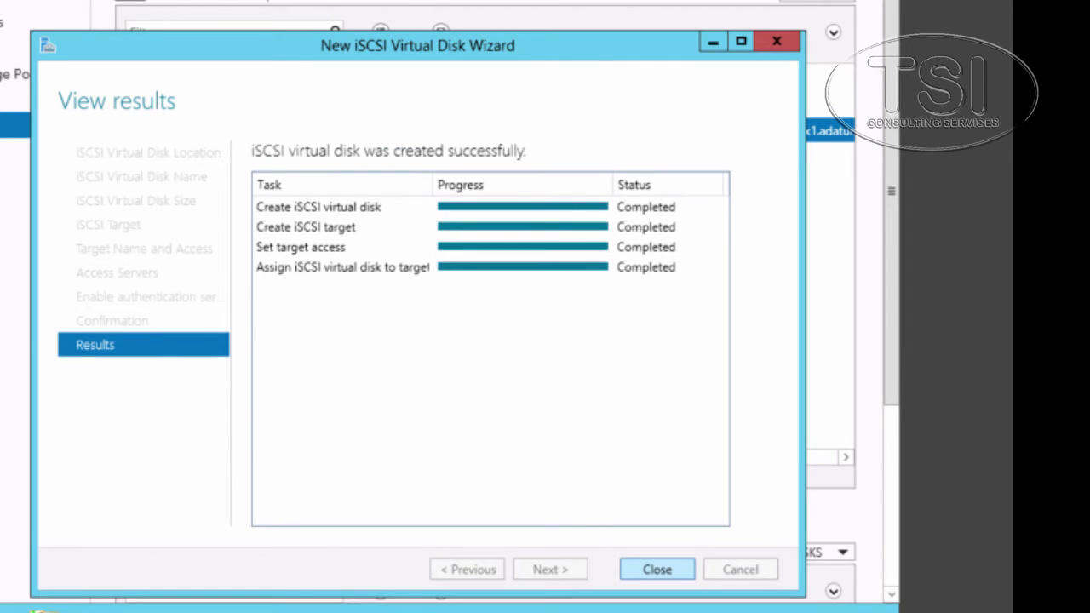
key("Return")
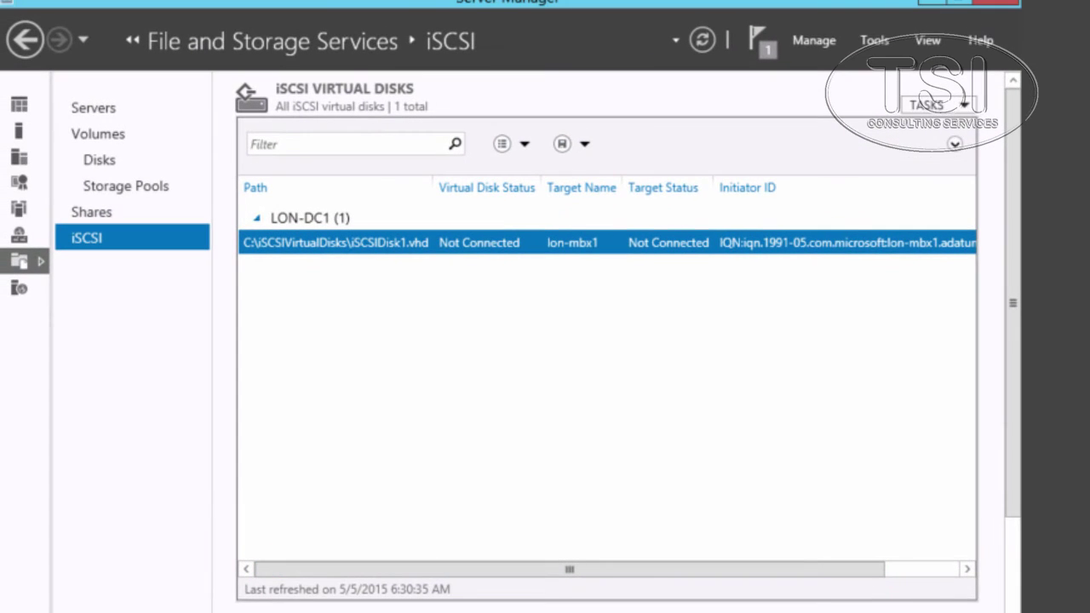
- Start another new iSCSI virtual disk and store it on volume C: of LON-DC1
left_click(933, 104)
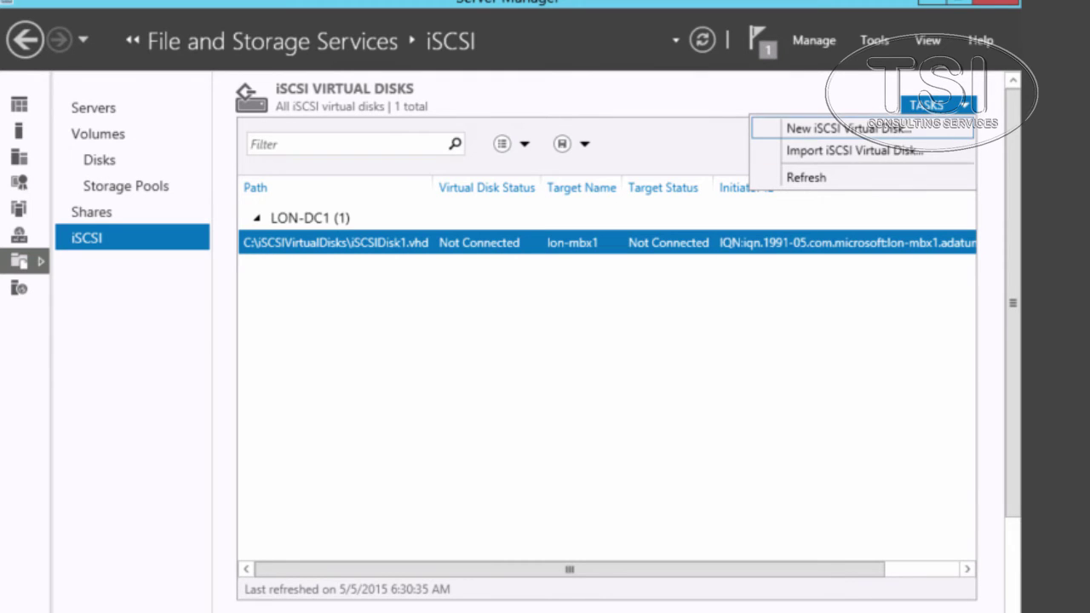
left_click(848, 129)
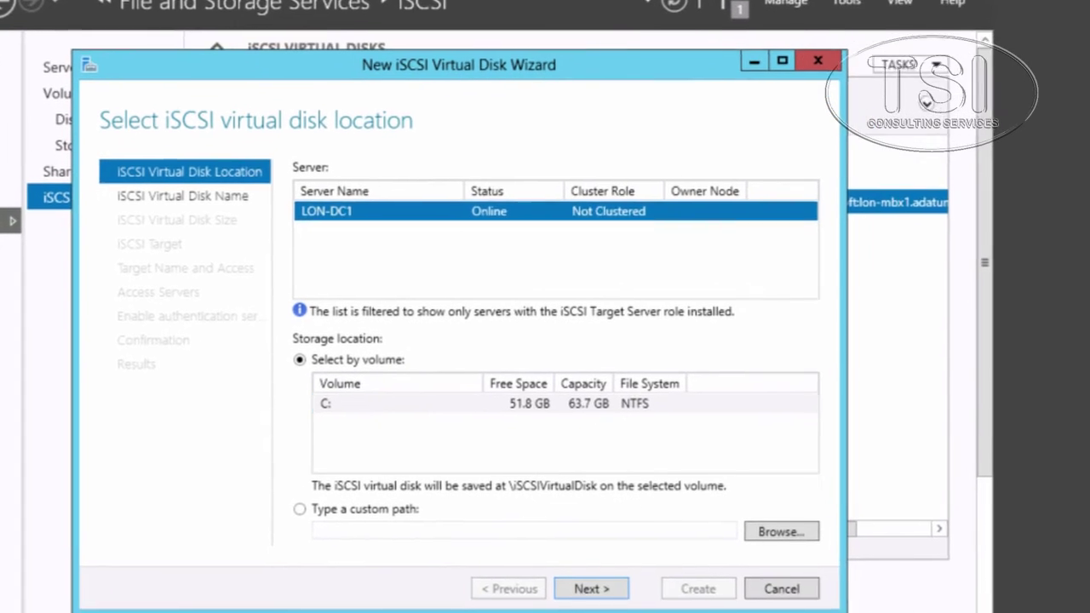
left_click(354, 444)
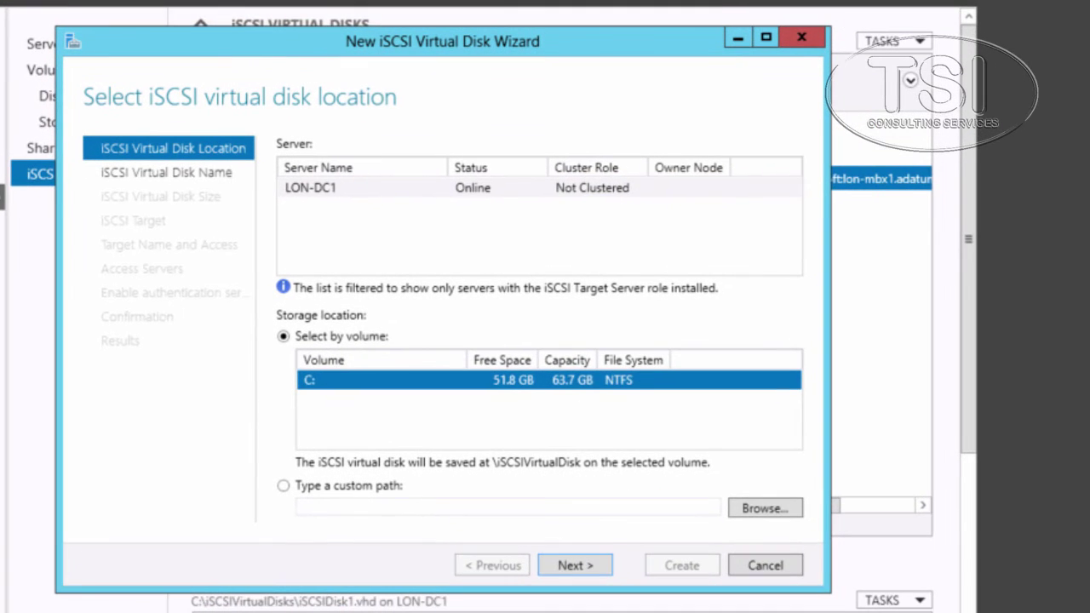
key("Return")
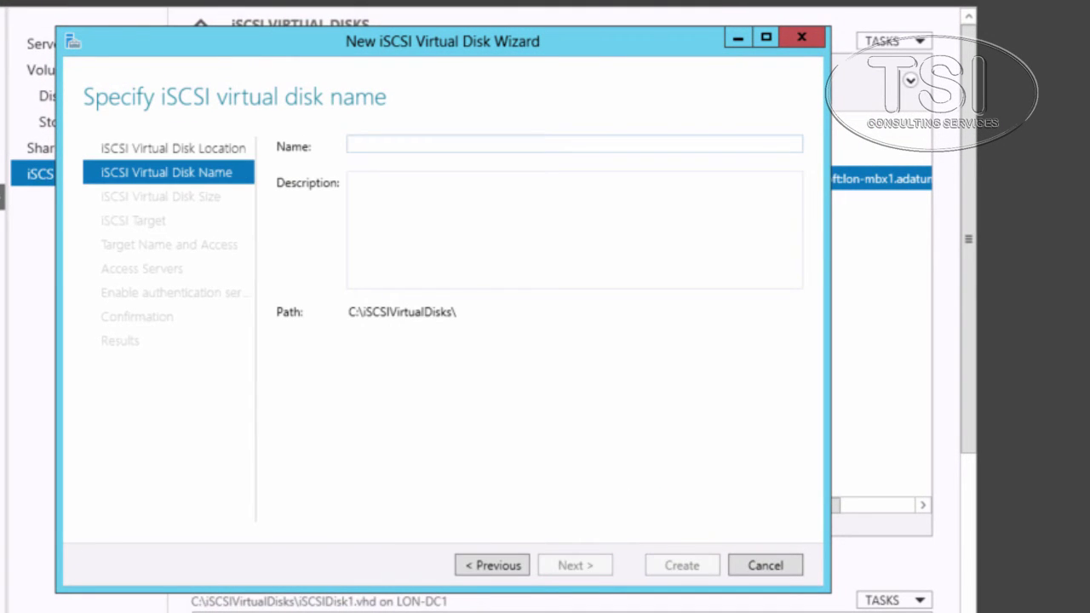
- Name the second iSCSI virtual disk iSCSIDisk2 and set its size to 2 GB
type("iSCSIDisk2")
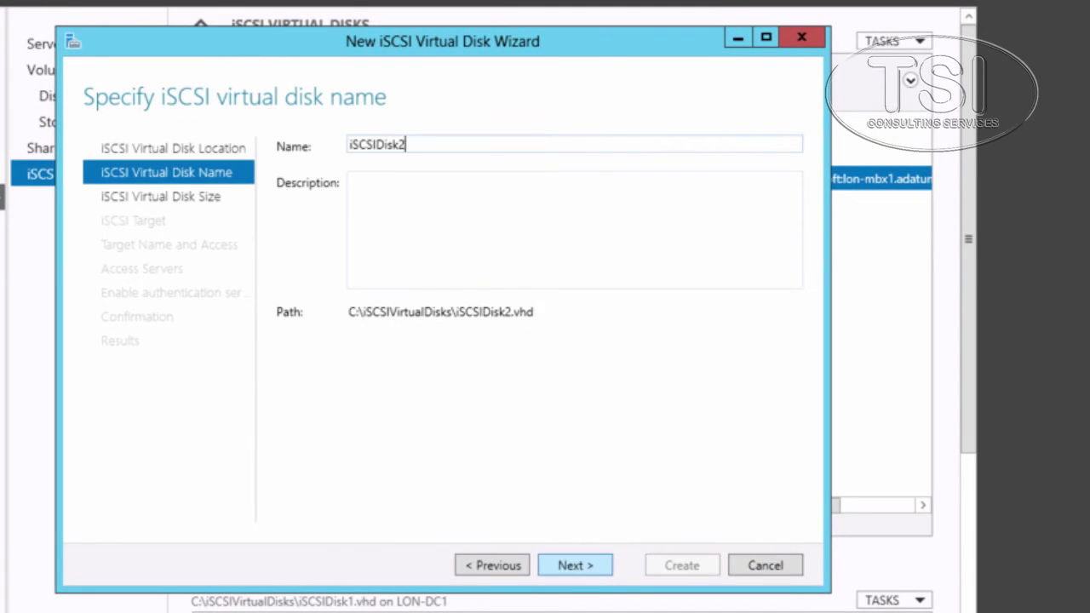
key("Return")
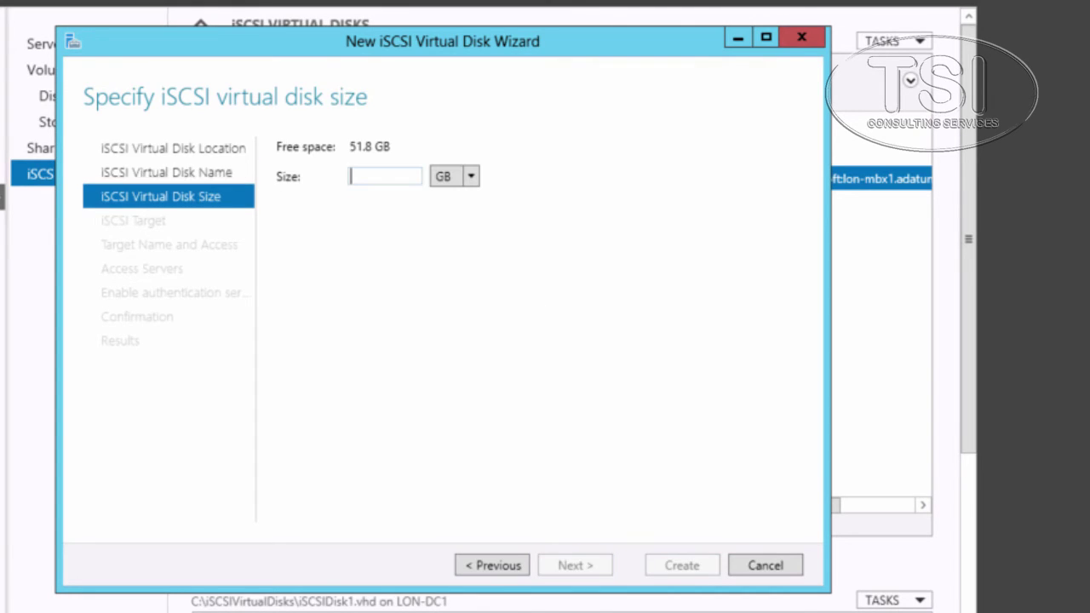
type("2")
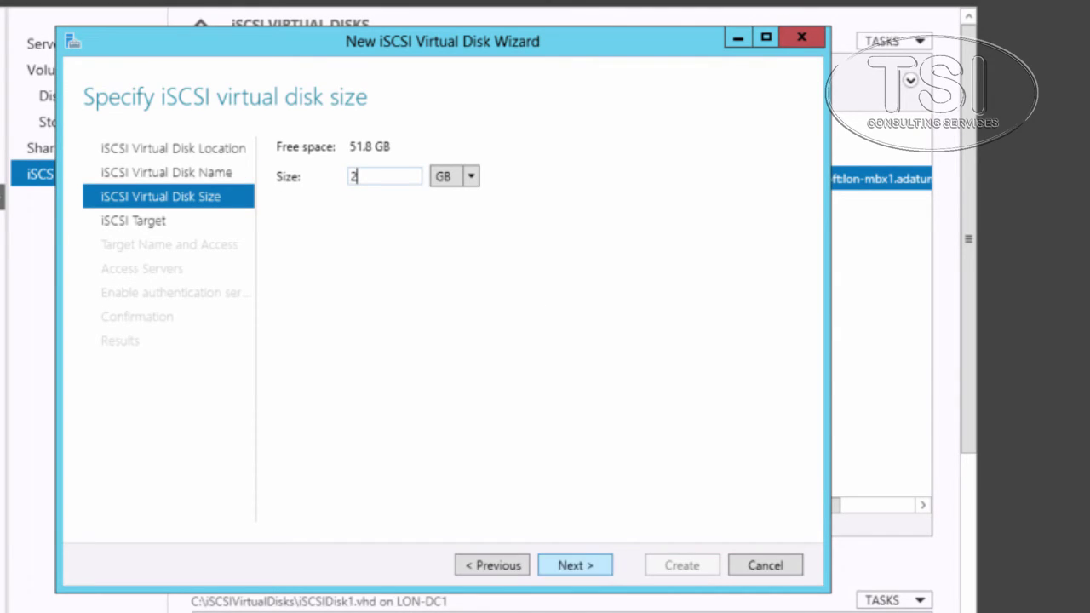
key("Return")
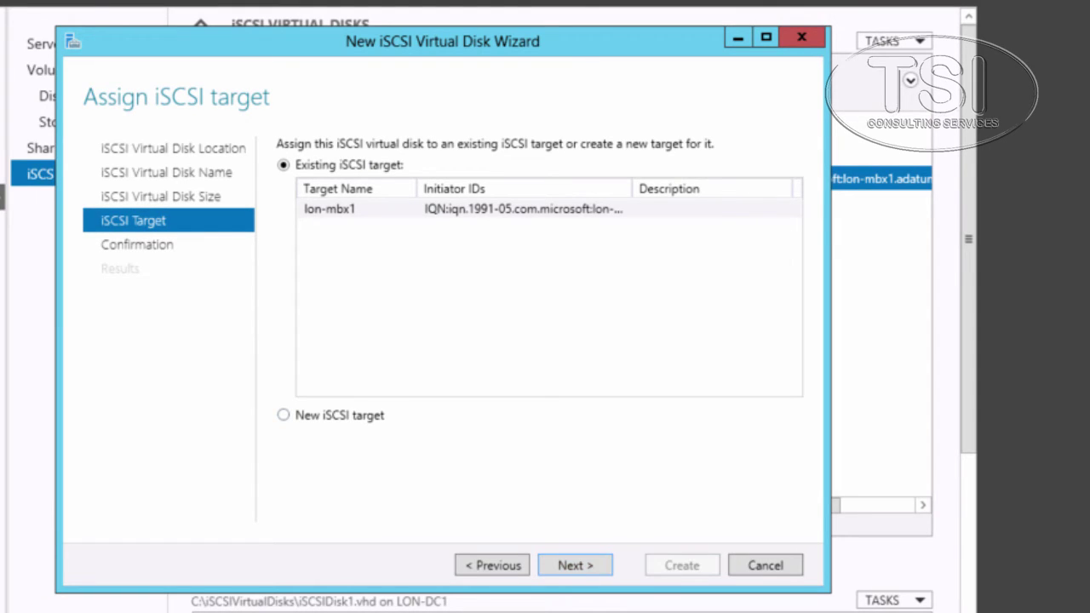
- Assign iSCSIDisk2 to the existing iSCSI target lon-mbx1, create the virtual disk, and close the wizard
left_click(329, 208)
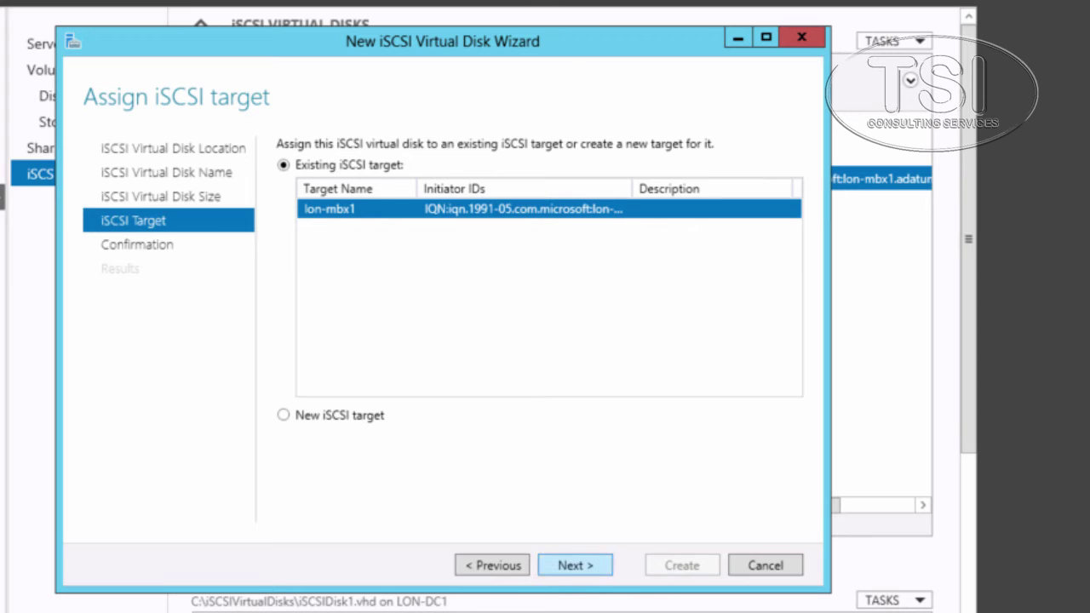
left_click(575, 565)
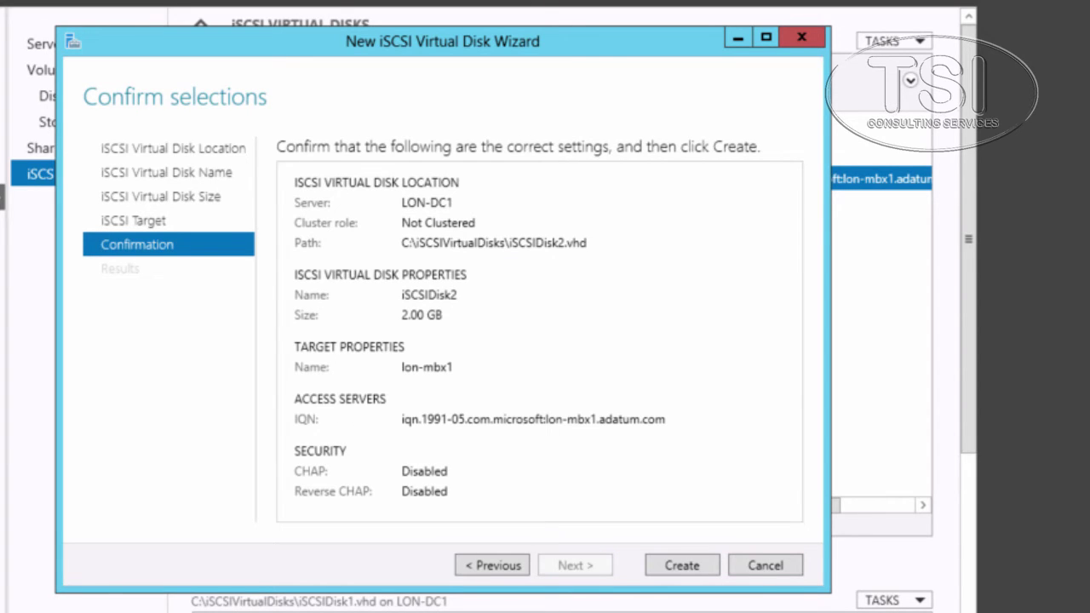
left_click(682, 566)
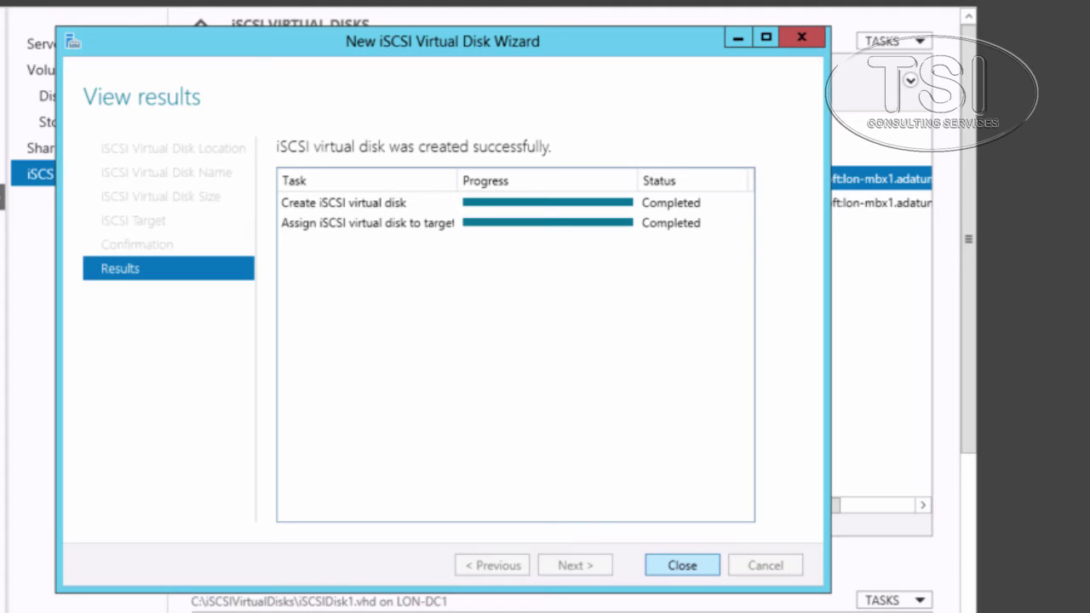
key("Return")
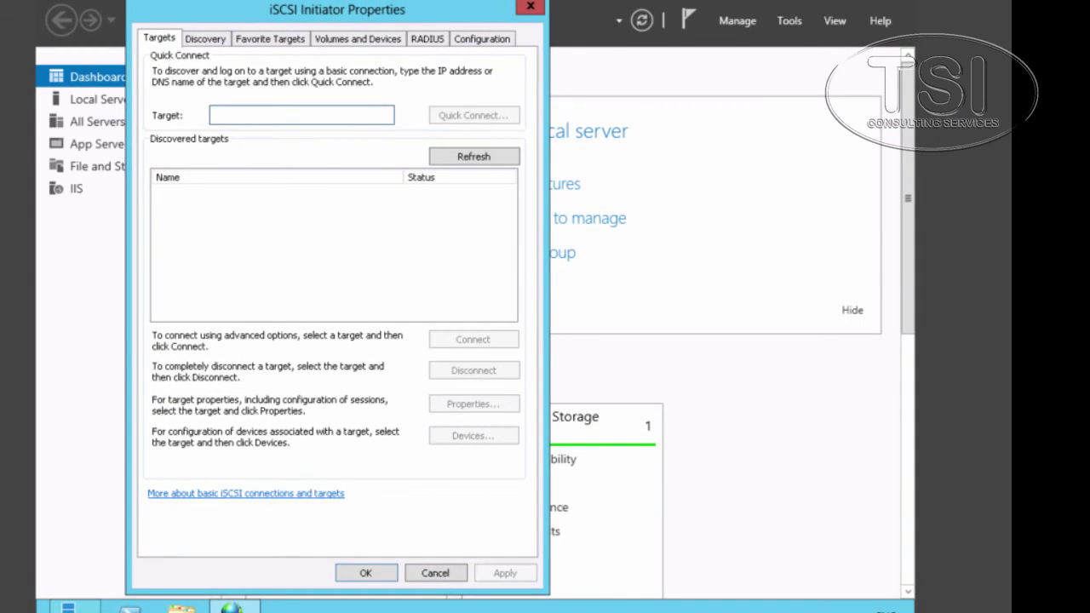
- In iSCSI Initiator Properties, refresh the discovered targets, select the lon-dc1-lon-mbx1-target entry, and close the dialog
left_click(474, 156)
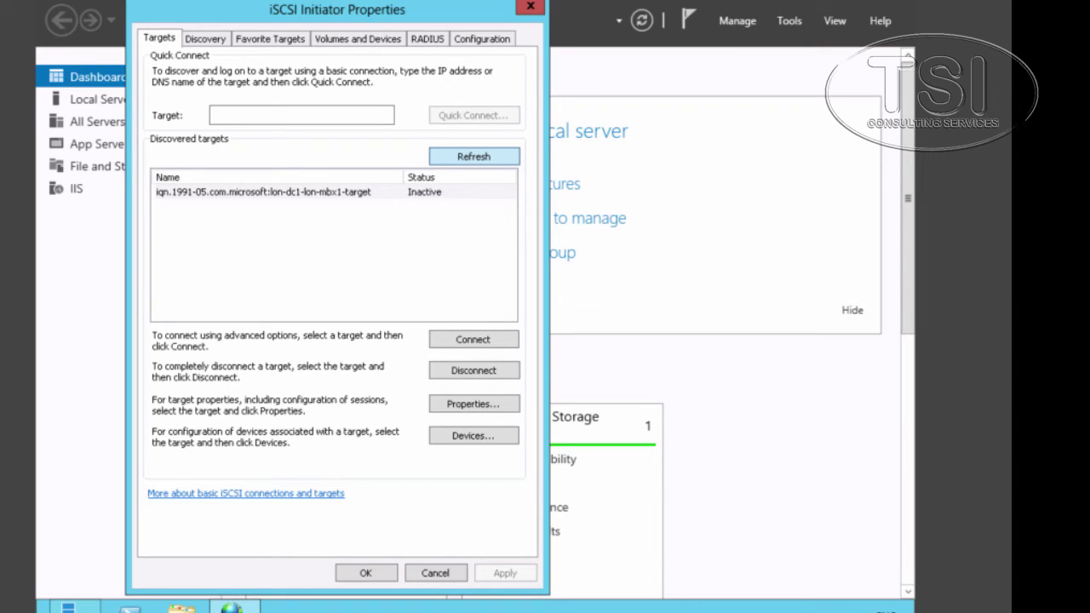
left_click(263, 192)
key("shift+Tab")
left_click(263, 192)
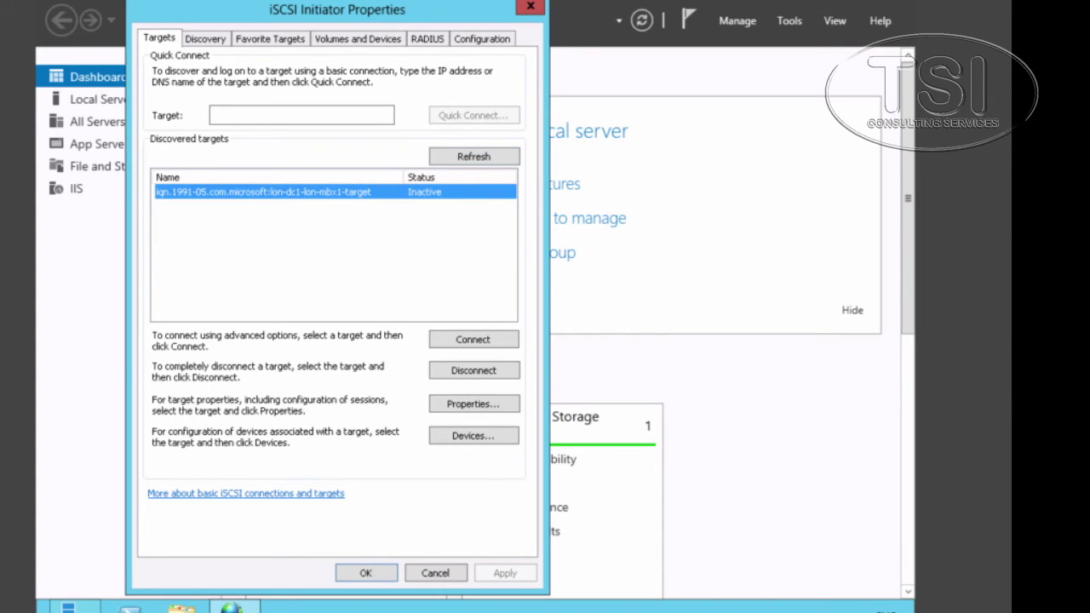
key("Escape")
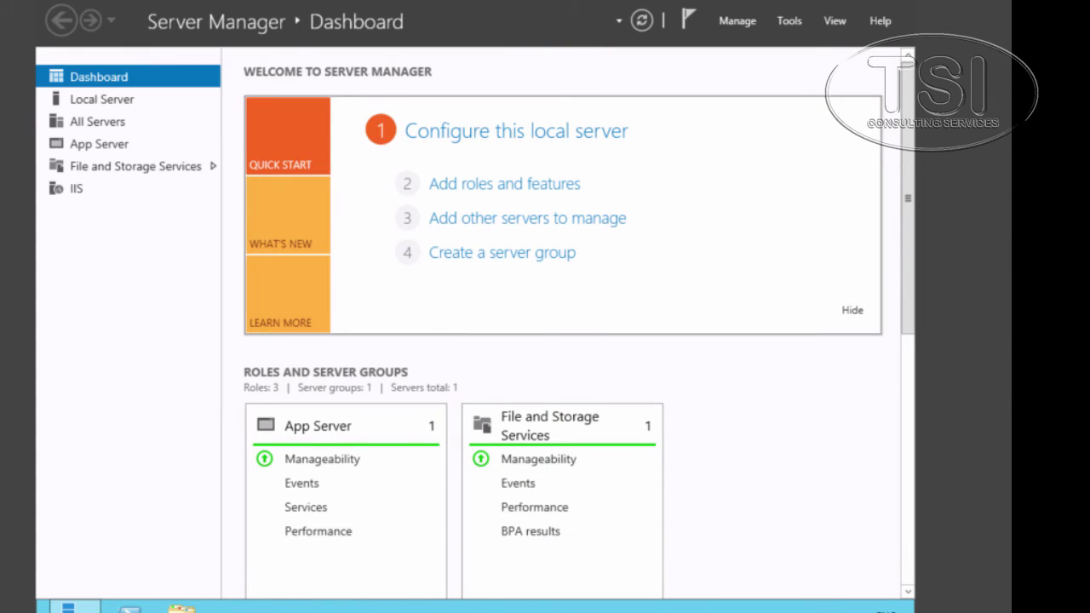